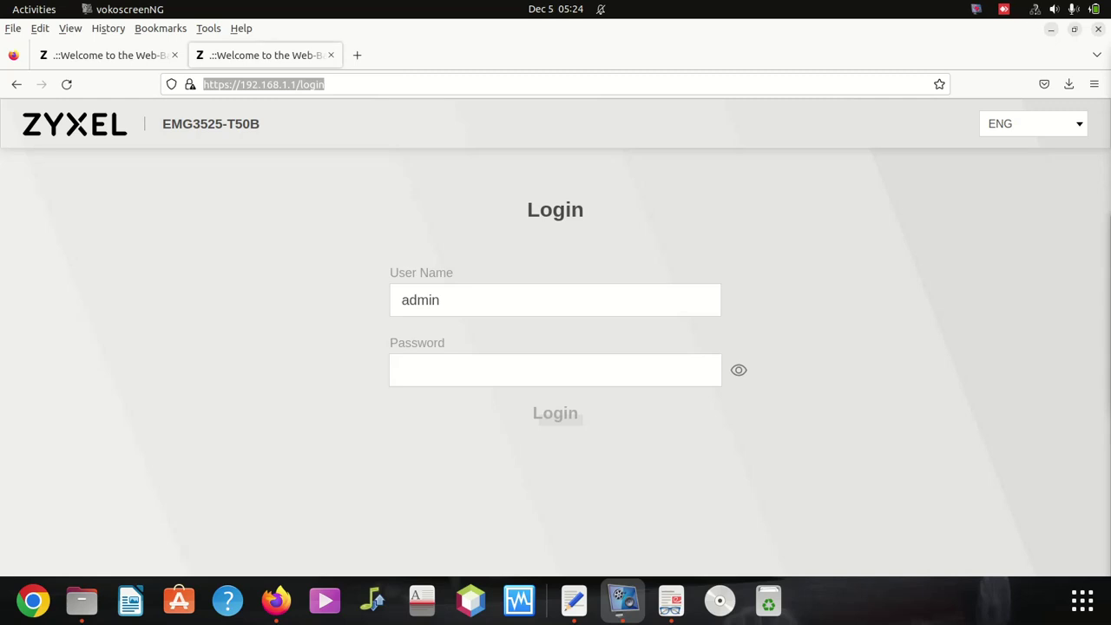
Step: Copy the login page address and paste it into a new browser tab
{"action": "triple_click", "coordinate": [254, 85]}
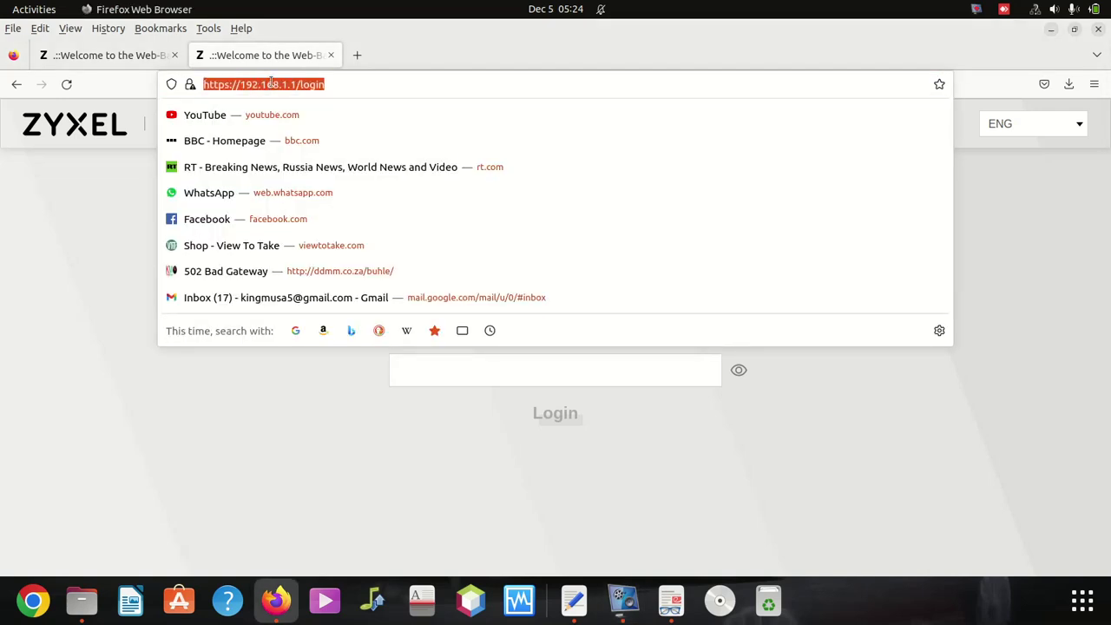
{"action": "right_click", "coordinate": [286, 88]}
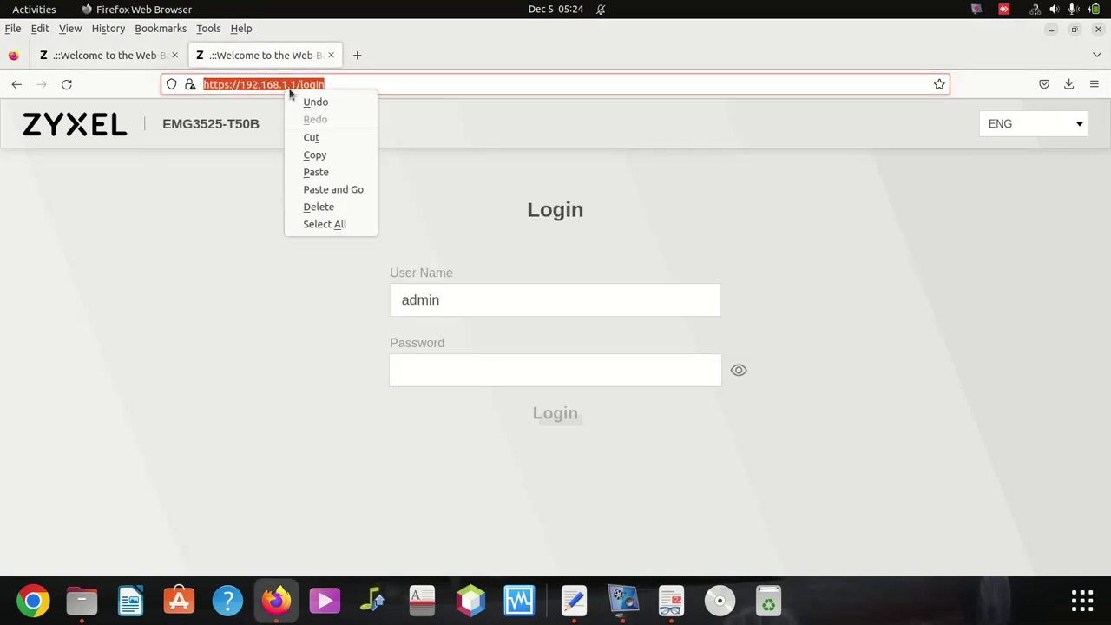
{"action": "left_click", "coordinate": [347, 155]}
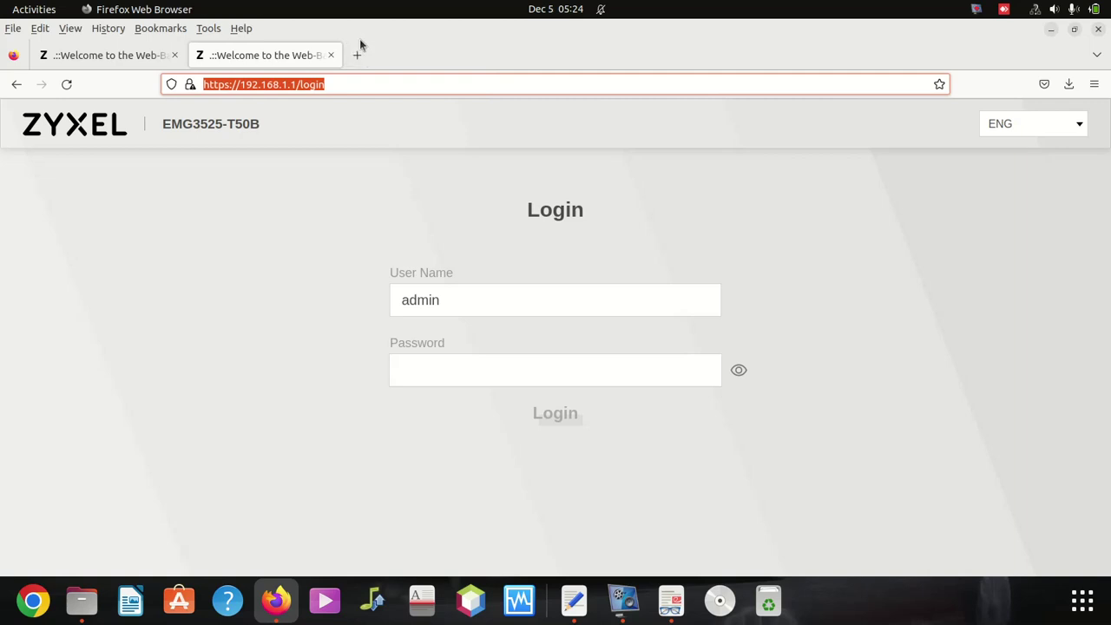
{"action": "left_click", "coordinate": [355, 56]}
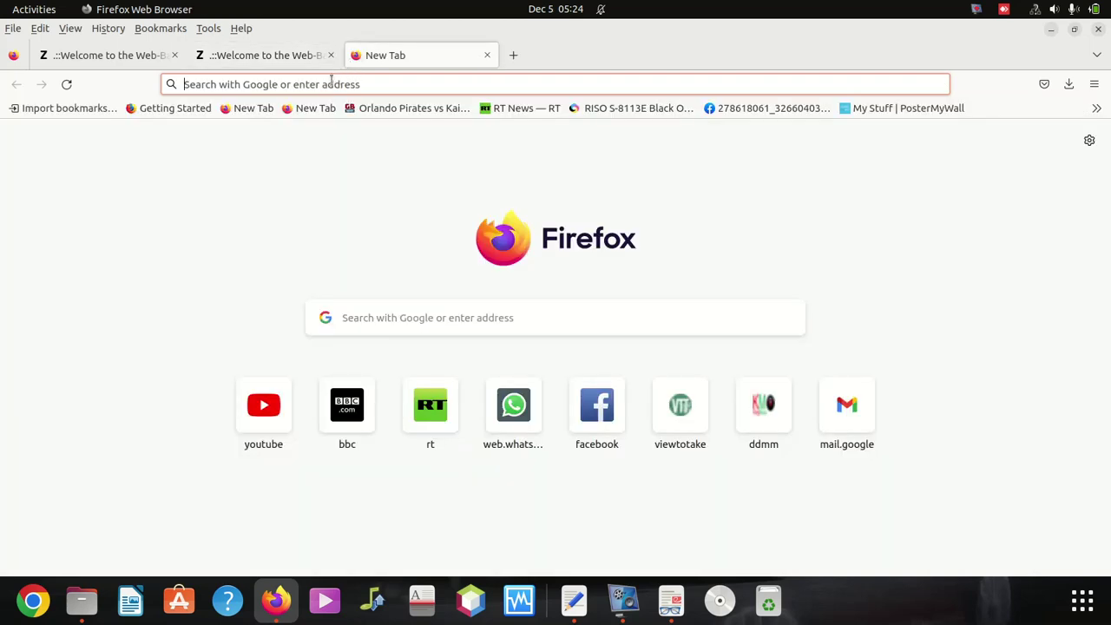
{"action": "right_click", "coordinate": [332, 83]}
{"action": "left_click", "coordinate": [371, 165]}
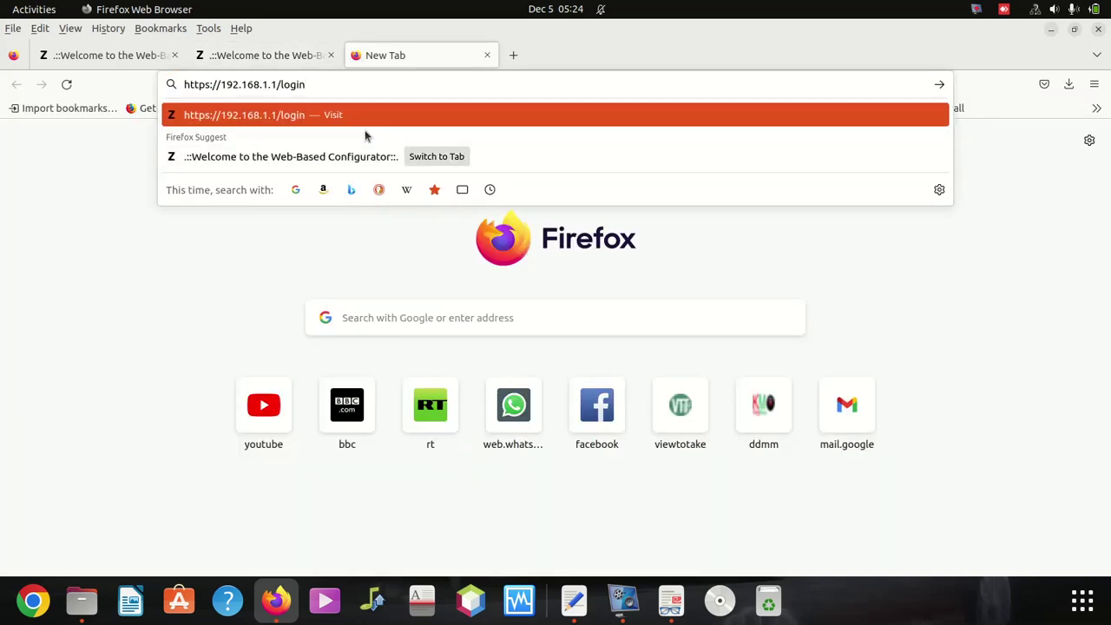
{"action": "left_click", "coordinate": [271, 57]}
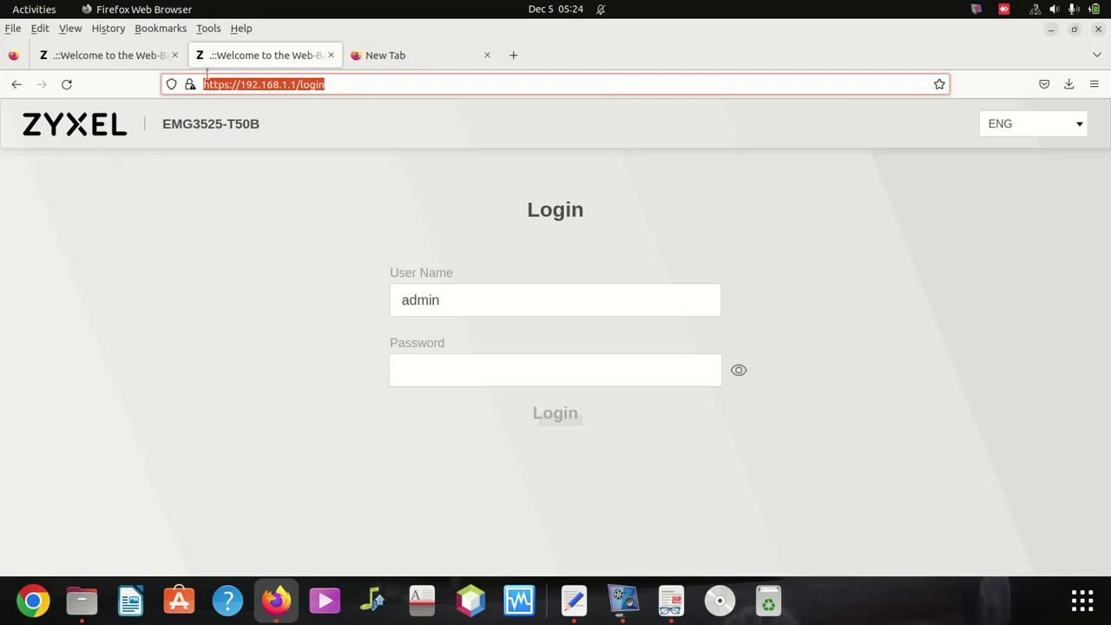
{"action": "left_click", "coordinate": [349, 59]}
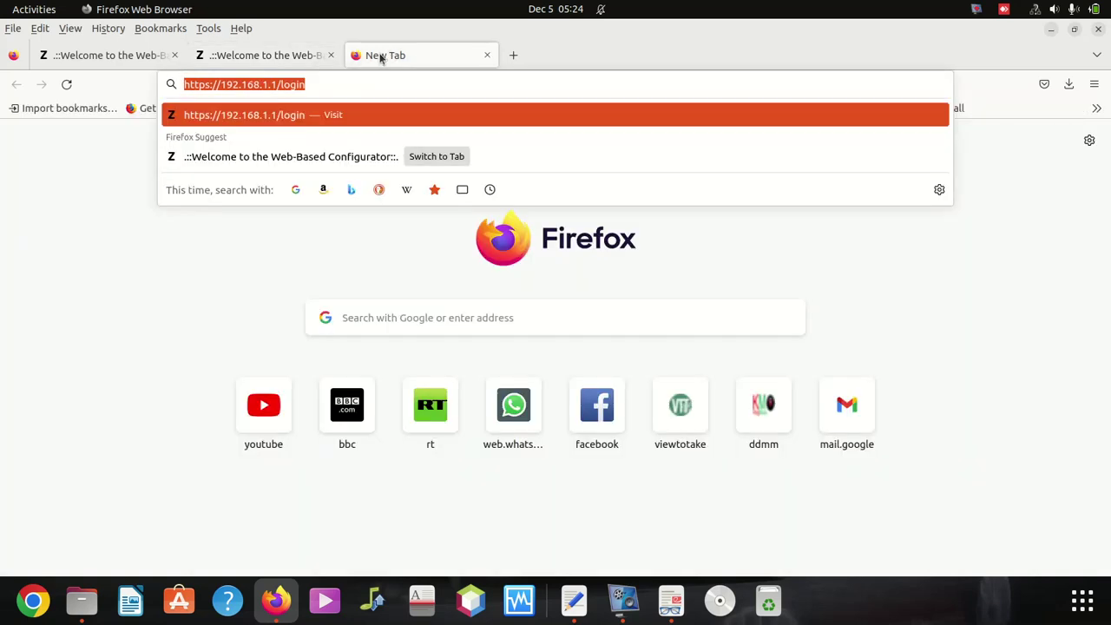
{"action": "triple_click", "coordinate": [309, 82]}
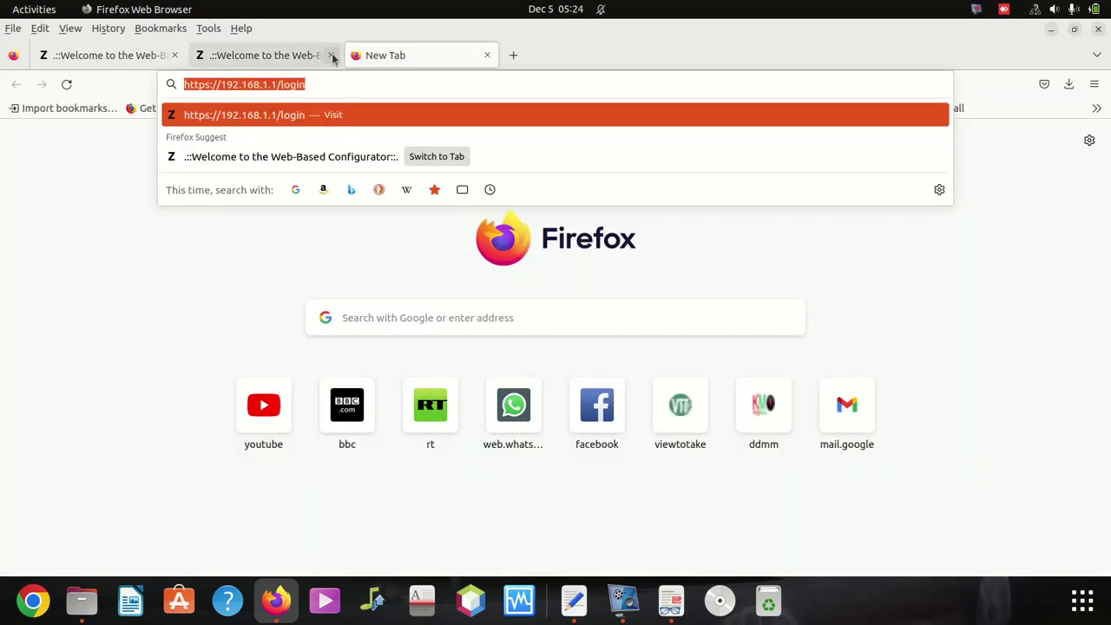
{"action": "key", "text": "BackSpace"}
{"action": "type", "text": "https://192.168.1.1/login"}
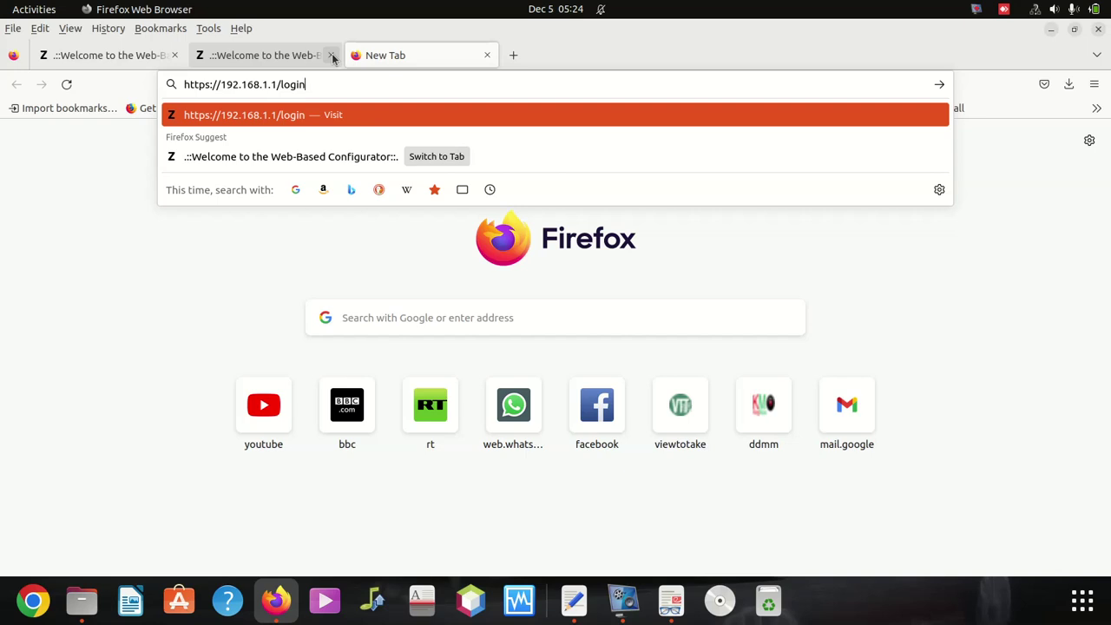
{"action": "key", "text": "Return"}
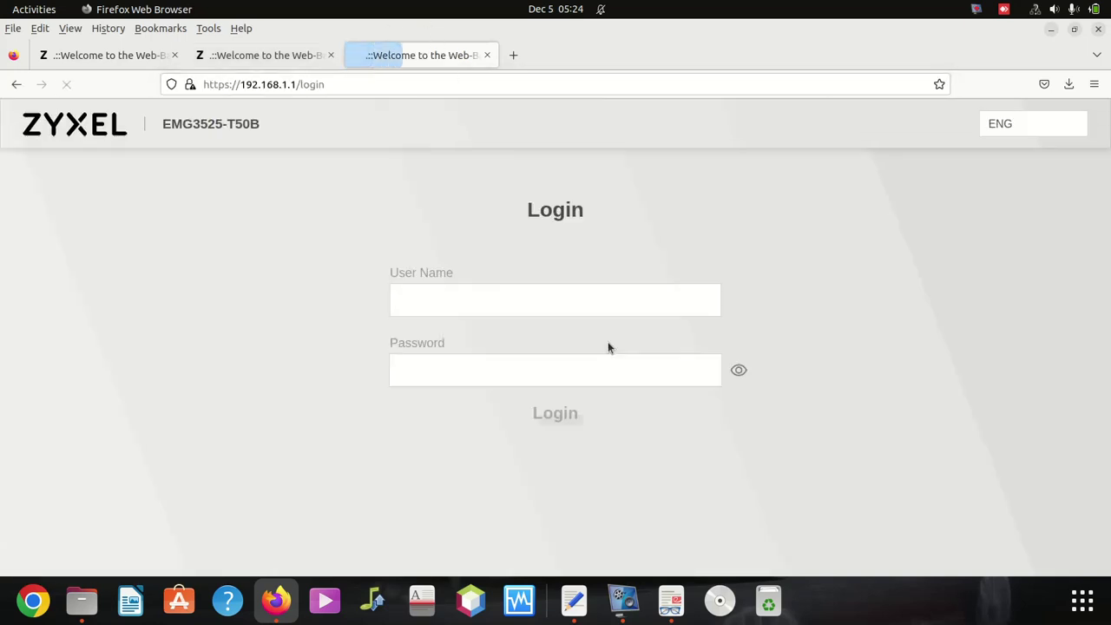
Step: Log in as 'admin' using the password pasted from the text editor
{"action": "key", "text": "alt+Tab"}
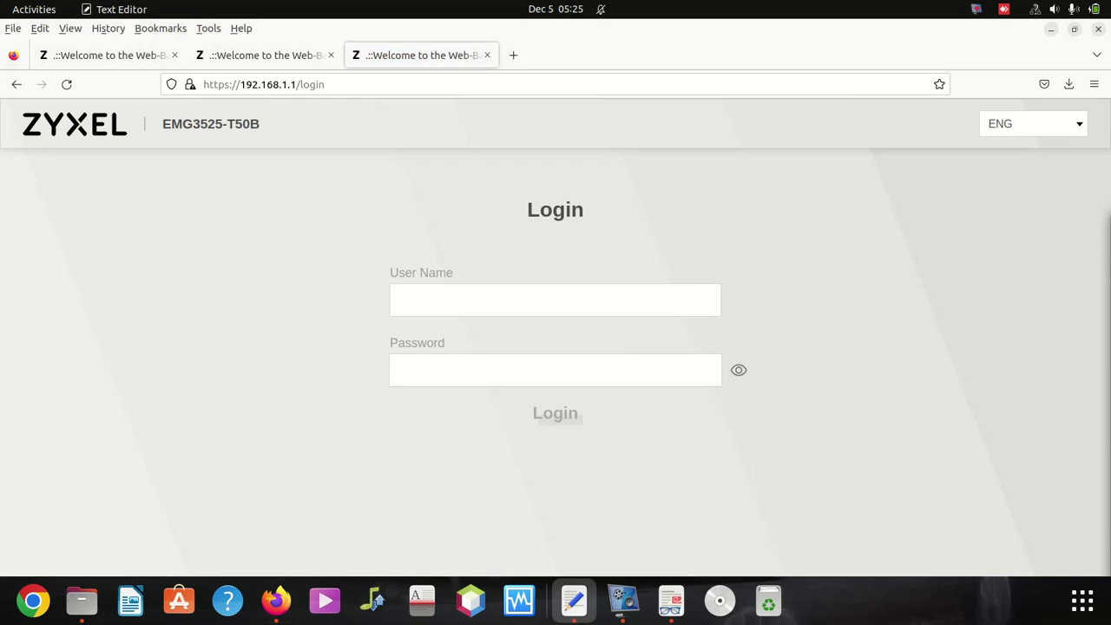
{"action": "right_click", "coordinate": [461, 371]}
{"action": "left_click", "coordinate": [530, 456]}
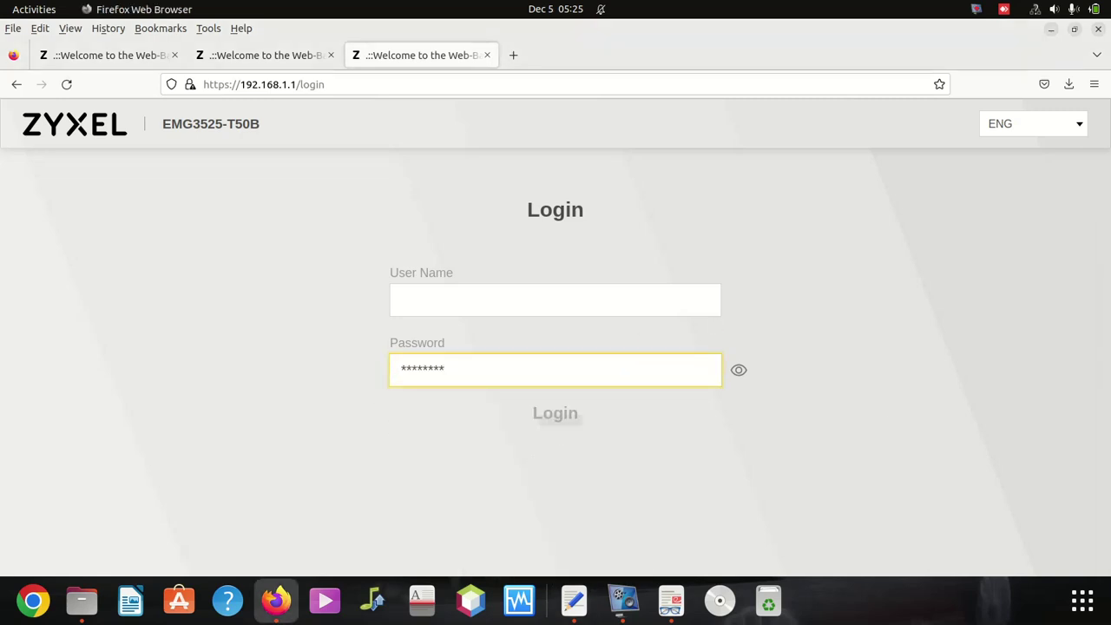
{"action": "key", "text": "alt+Tab"}
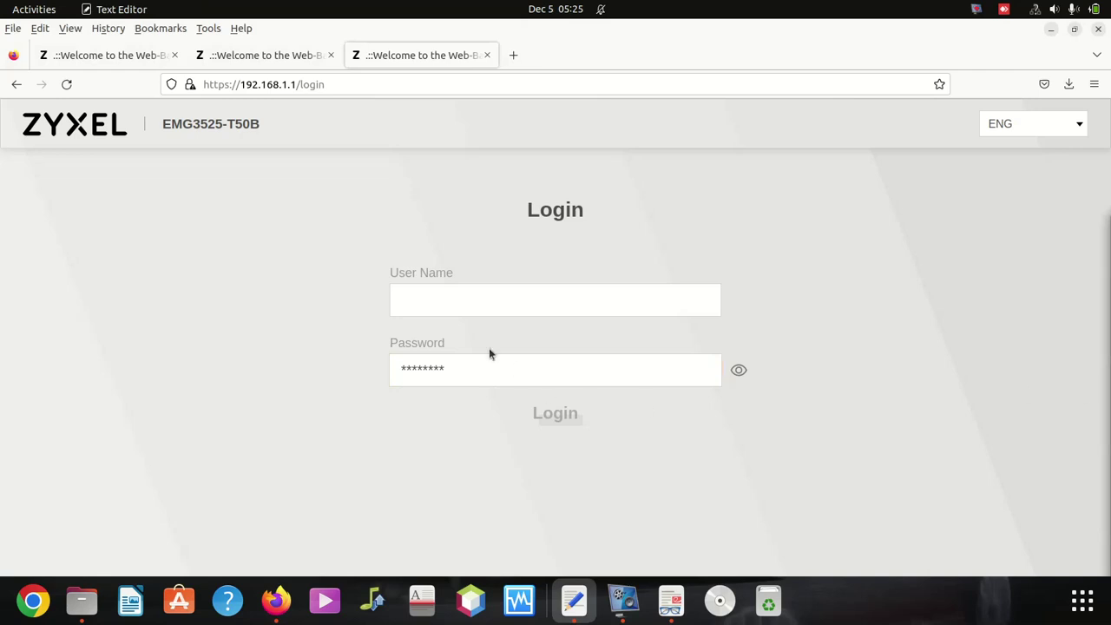
{"action": "left_click", "coordinate": [482, 304]}
{"action": "right_click", "coordinate": [486, 309]}
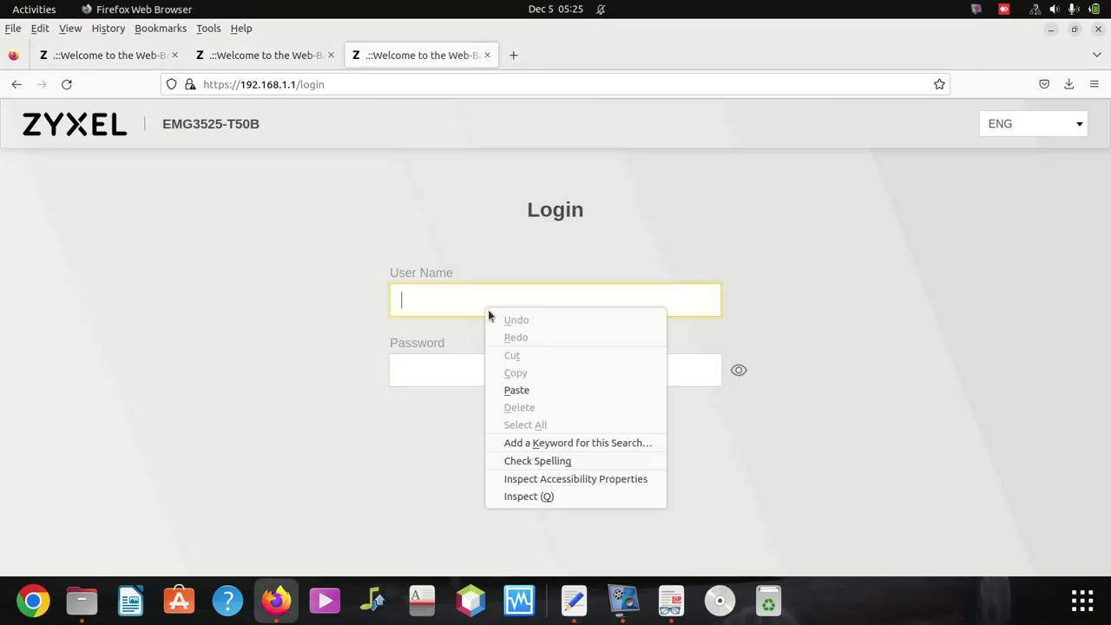
{"action": "left_click", "coordinate": [545, 388]}
{"action": "key", "text": "alt+Tab"}
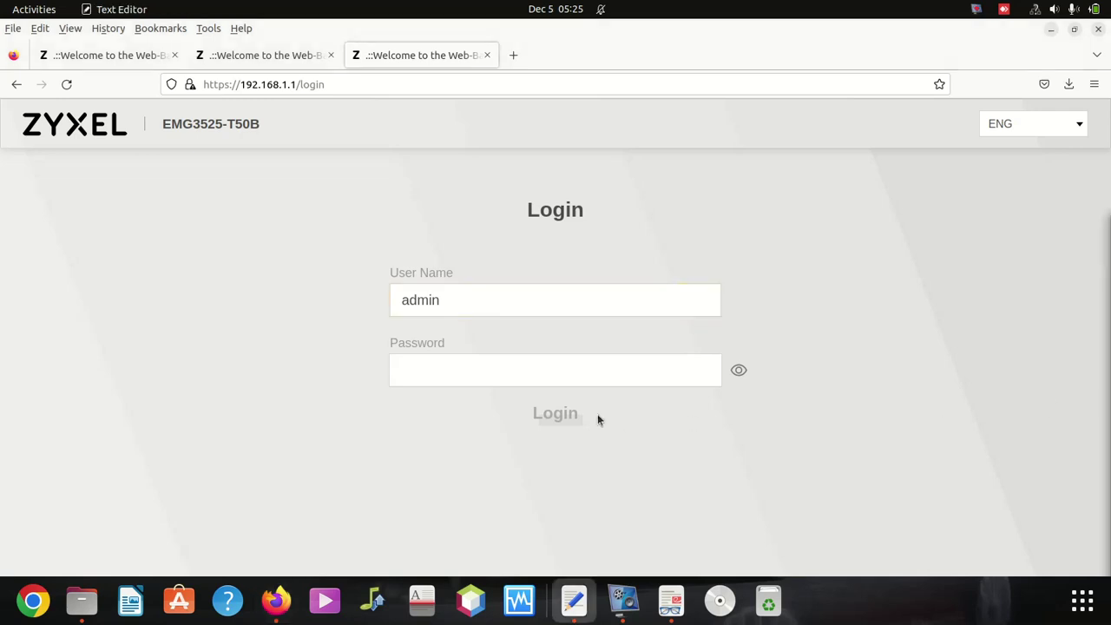
{"action": "left_click", "coordinate": [540, 380]}
{"action": "right_click", "coordinate": [542, 379]}
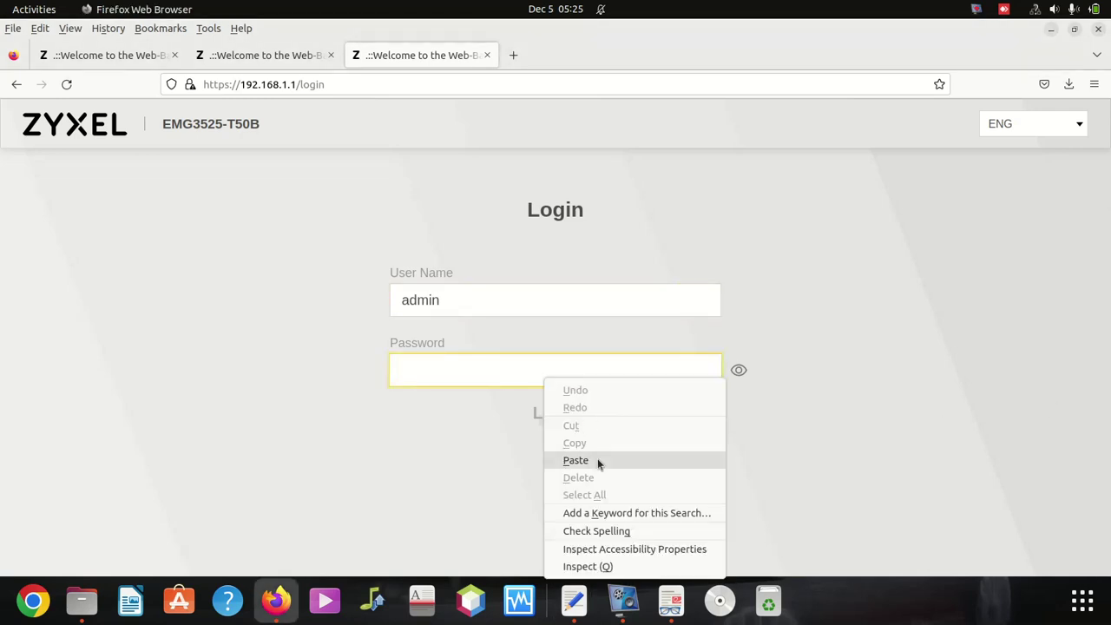
{"action": "left_click", "coordinate": [595, 458]}
{"action": "left_click", "coordinate": [564, 415]}
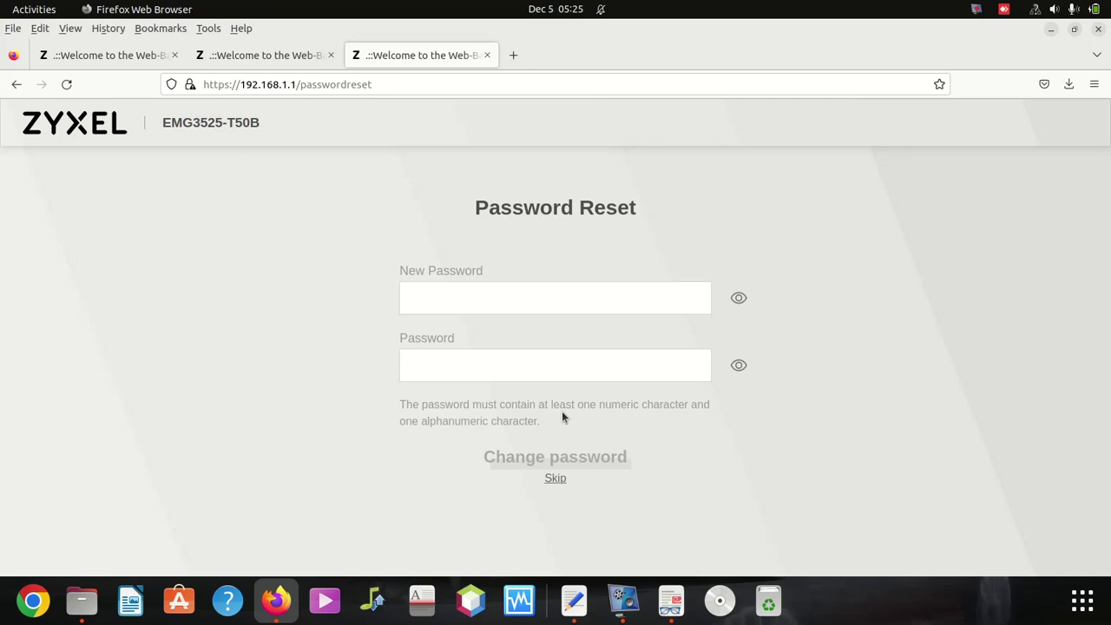
Step: Enter the new admin password in both fields and submit the change
{"action": "left_click", "coordinate": [544, 303]}
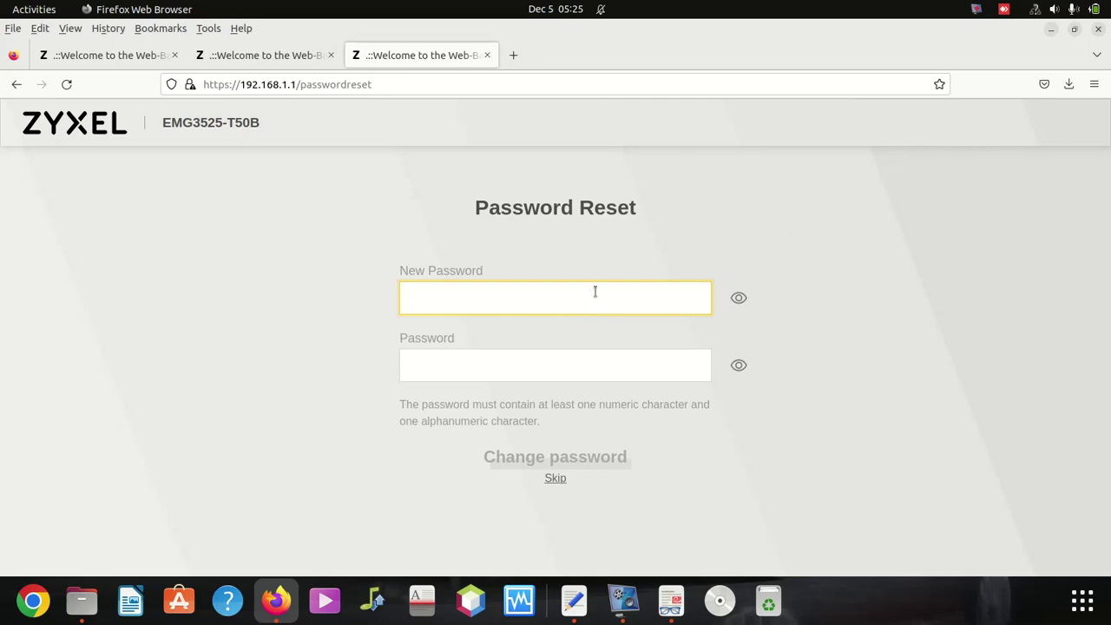
{"action": "type", "text": "***"}
{"action": "type", "text": "*******"}
{"action": "type", "text": "*"}
{"action": "left_click", "coordinate": [459, 353]}
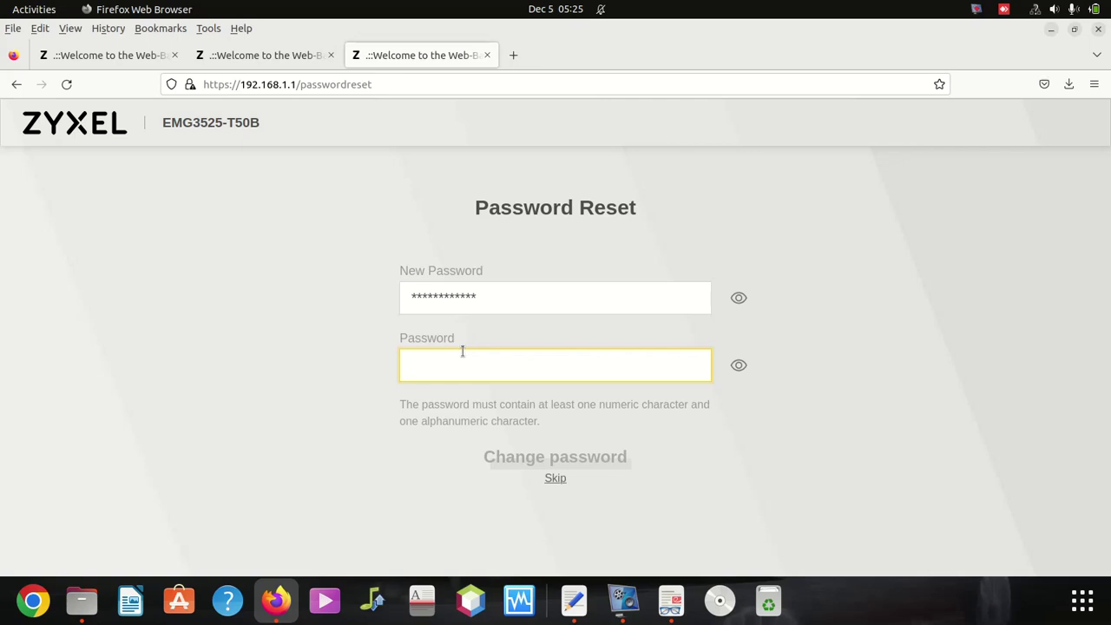
{"action": "type", "text": "*"}
{"action": "type", "text": "*****"}
{"action": "type", "text": "*****"}
{"action": "type", "text": "*"}
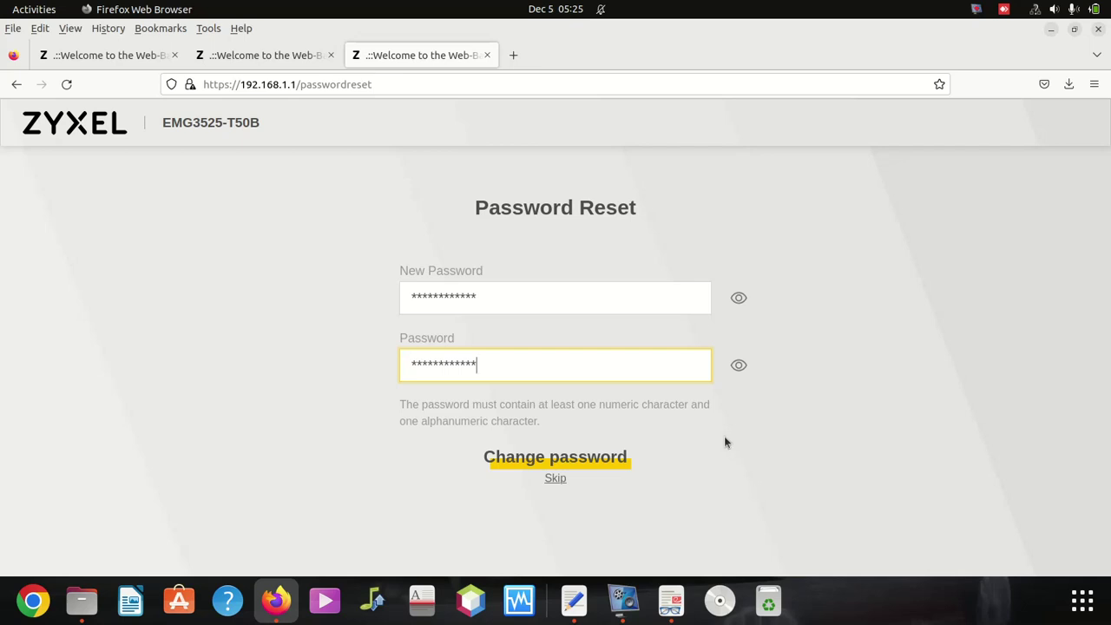
{"action": "left_click", "coordinate": [584, 457]}
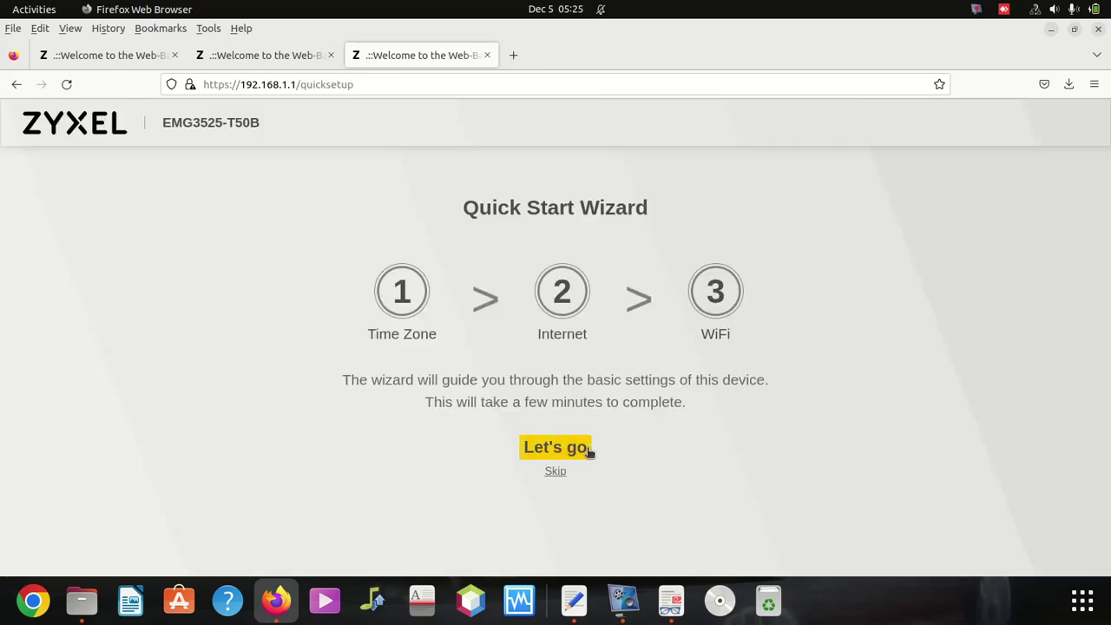
Step: Start the wizard, keep the (GMT+02:00) Harare, Pretoria time zone, and run the Internet check
{"action": "left_click", "coordinate": [576, 447]}
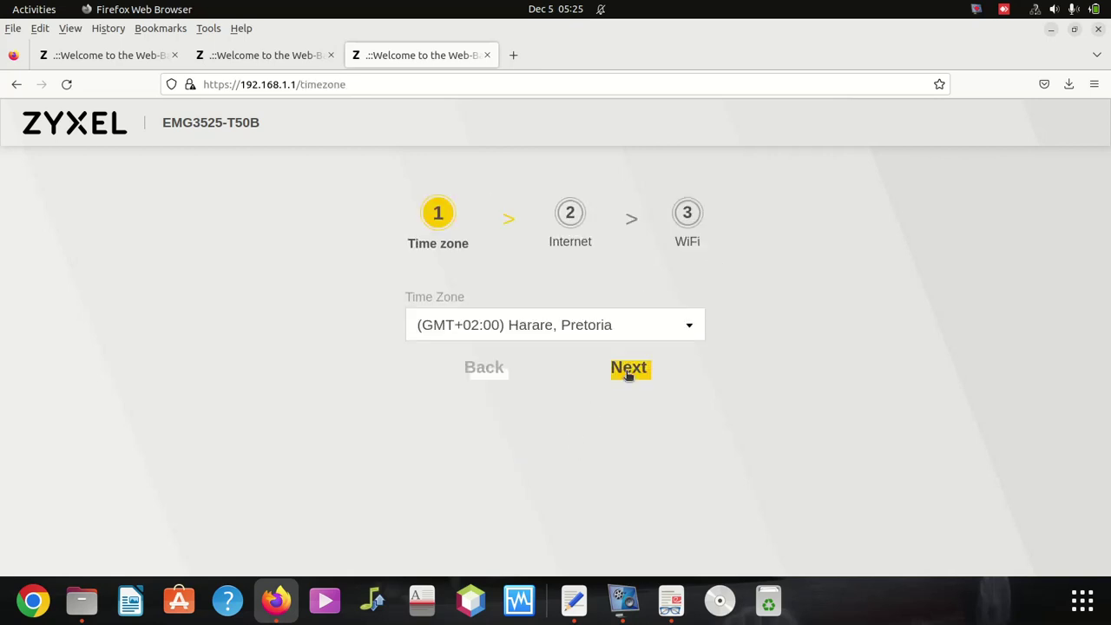
{"action": "left_click", "coordinate": [629, 370]}
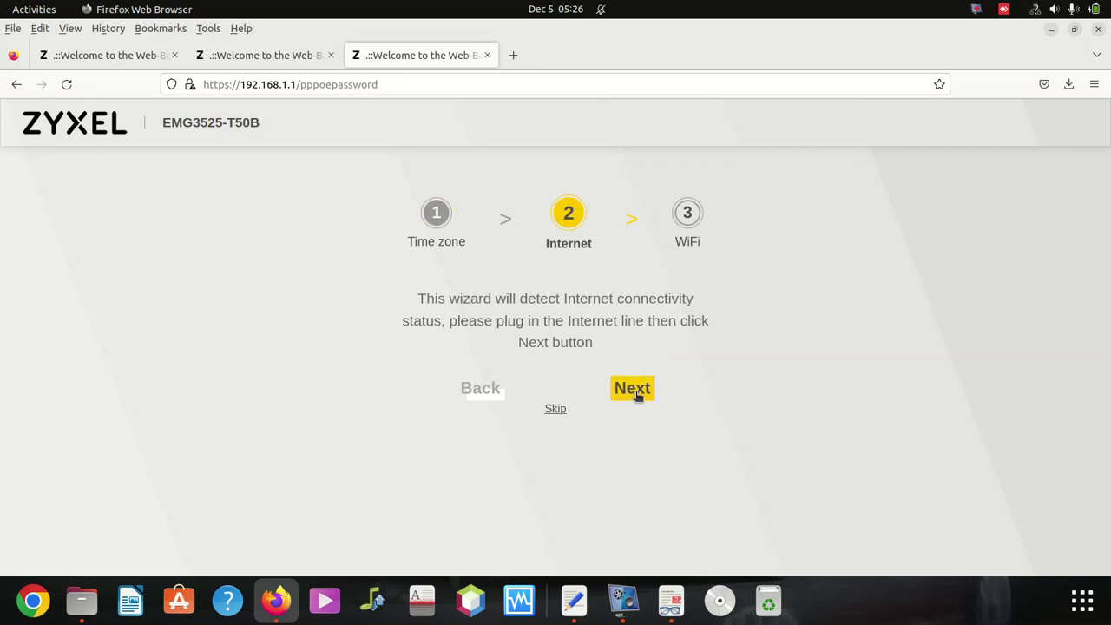
{"action": "left_click", "coordinate": [633, 391]}
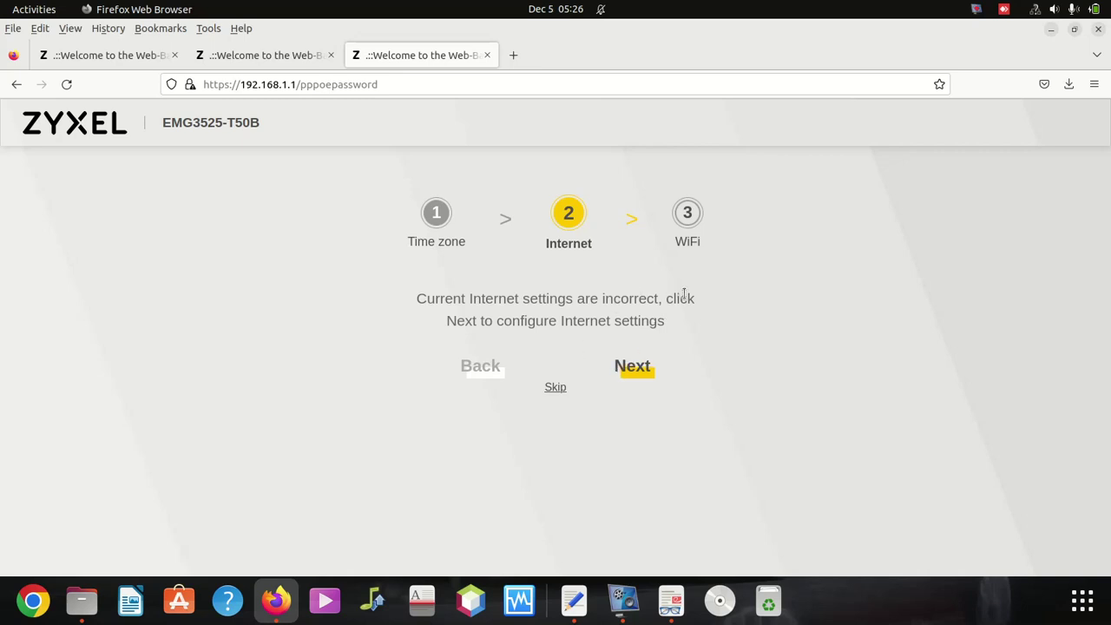
Step: Replace the PPPoE user name with the new account's user name from the text editor
{"action": "left_click", "coordinate": [636, 368]}
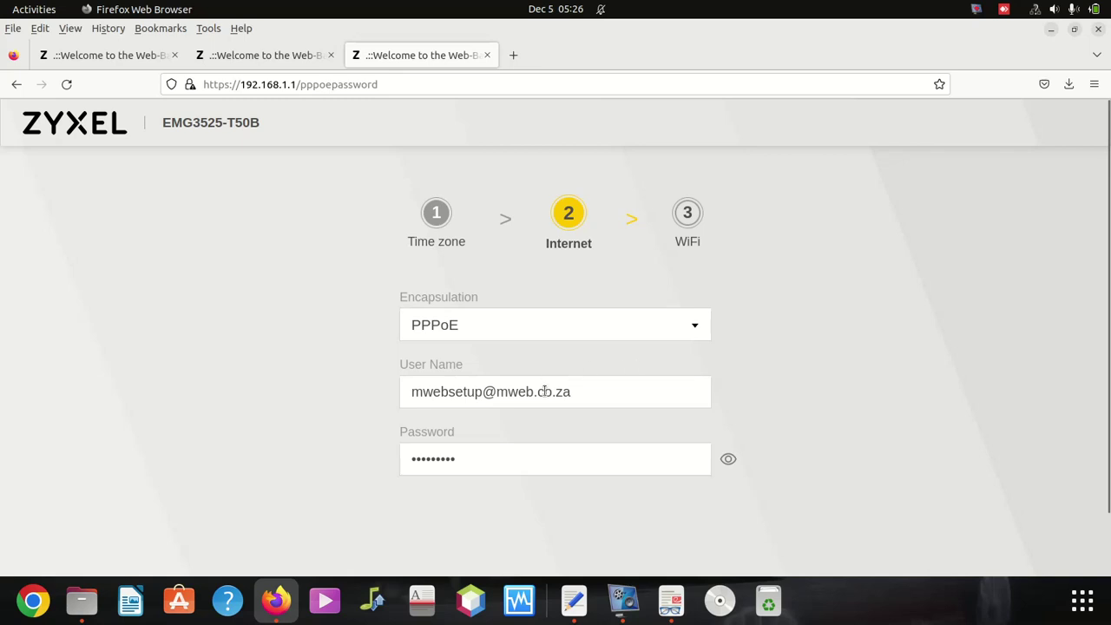
{"action": "left_click_drag", "start_coordinate": [603, 395], "coordinate": [379, 385]}
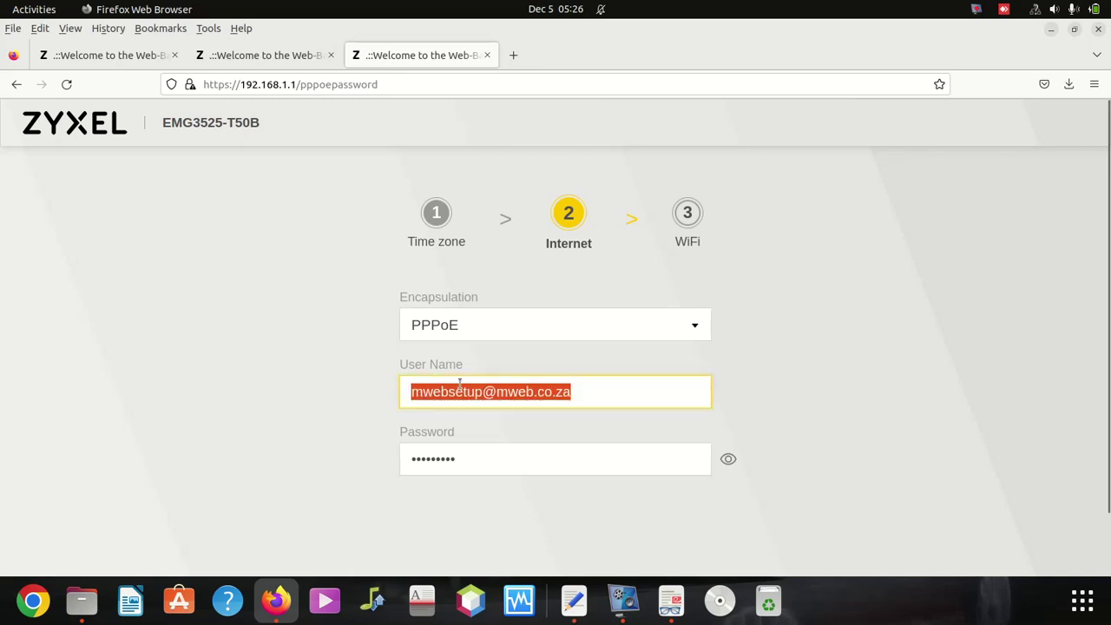
{"action": "key", "text": "BackSpace"}
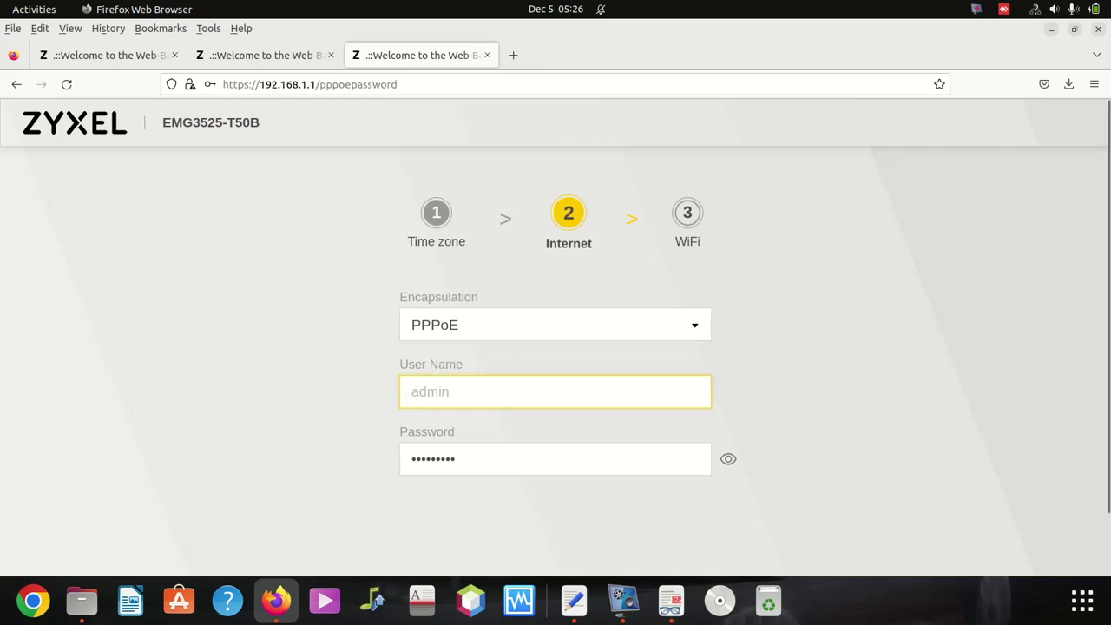
{"action": "key", "text": "alt+Tab"}
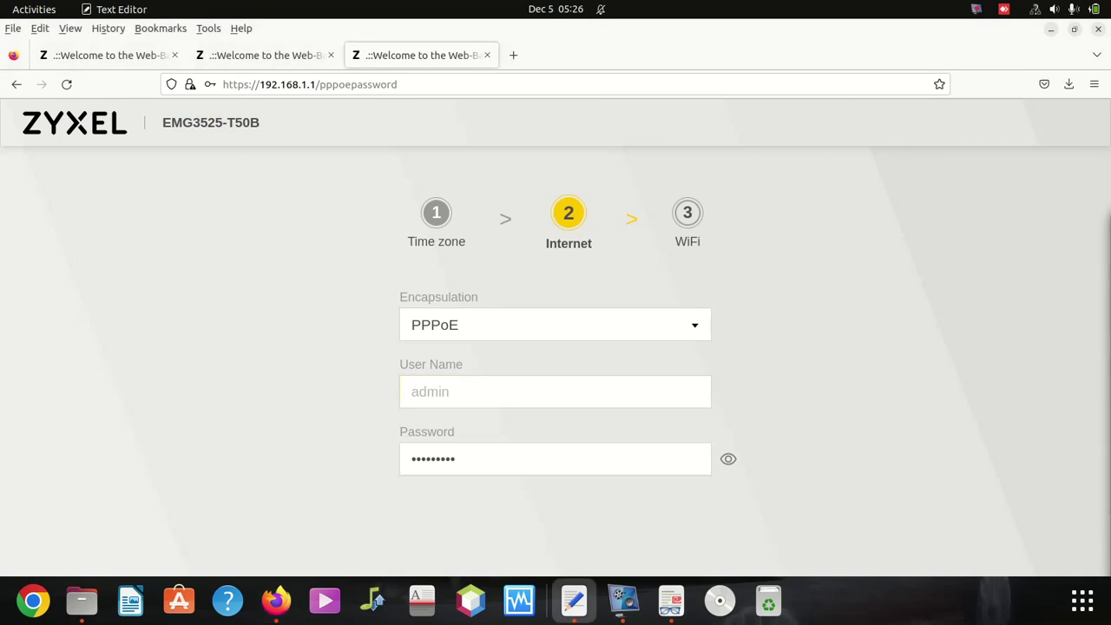
{"action": "left_click", "coordinate": [477, 394]}
{"action": "right_click", "coordinate": [479, 395]}
{"action": "left_click", "coordinate": [520, 508]}
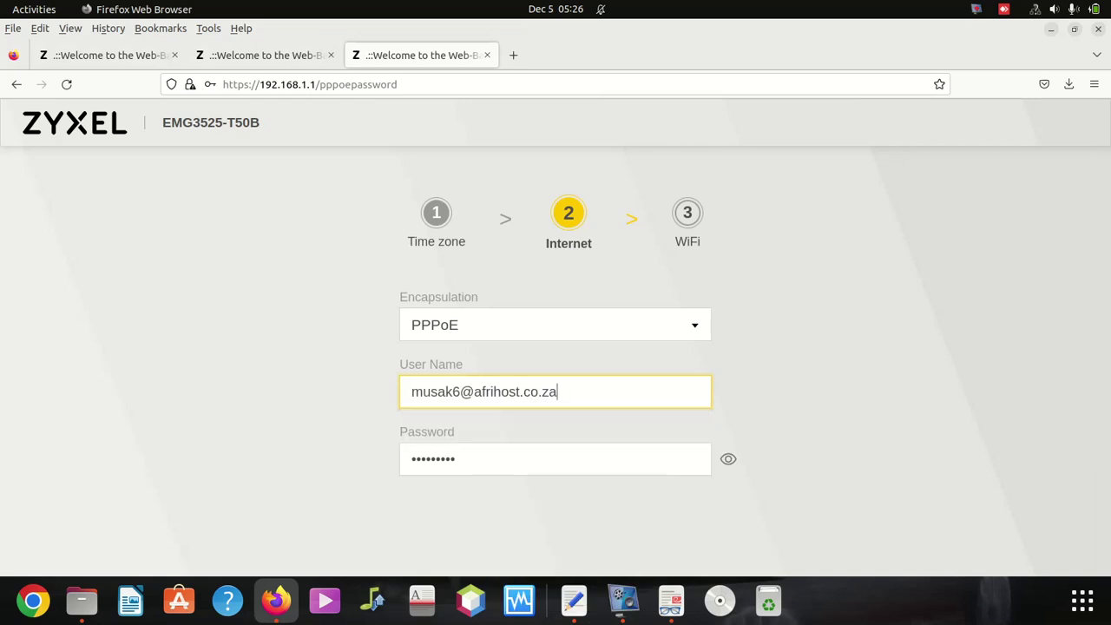
Step: Replace the PPPoE password with the new six-character one and submit for a connectivity check
{"action": "key", "text": "alt+Tab"}
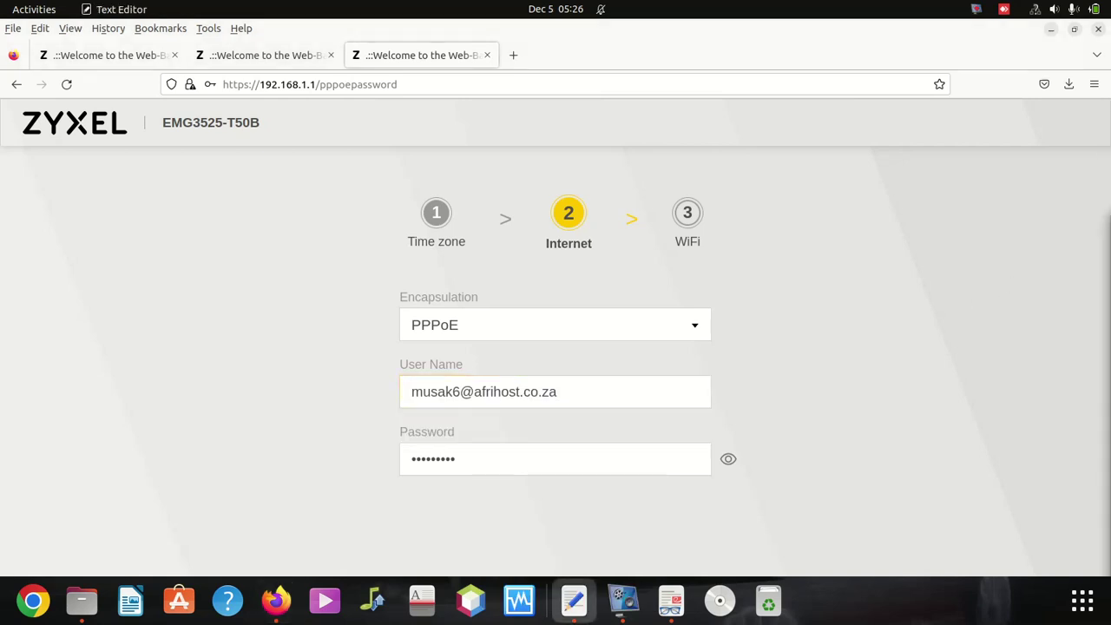
{"action": "double_click", "coordinate": [463, 451]}
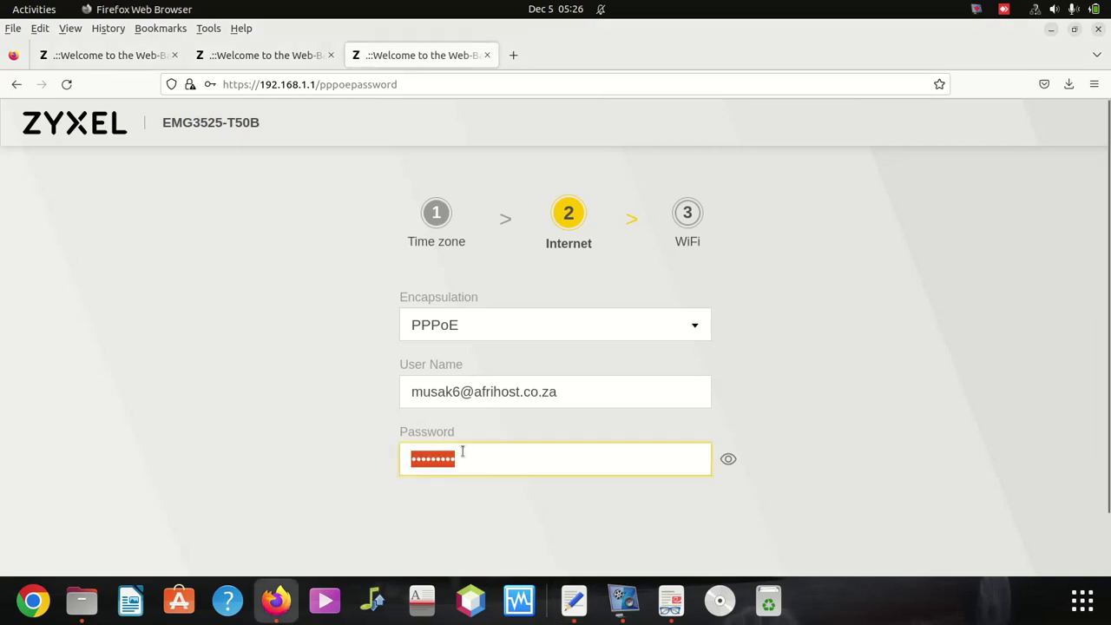
{"action": "key", "text": "BackSpace"}
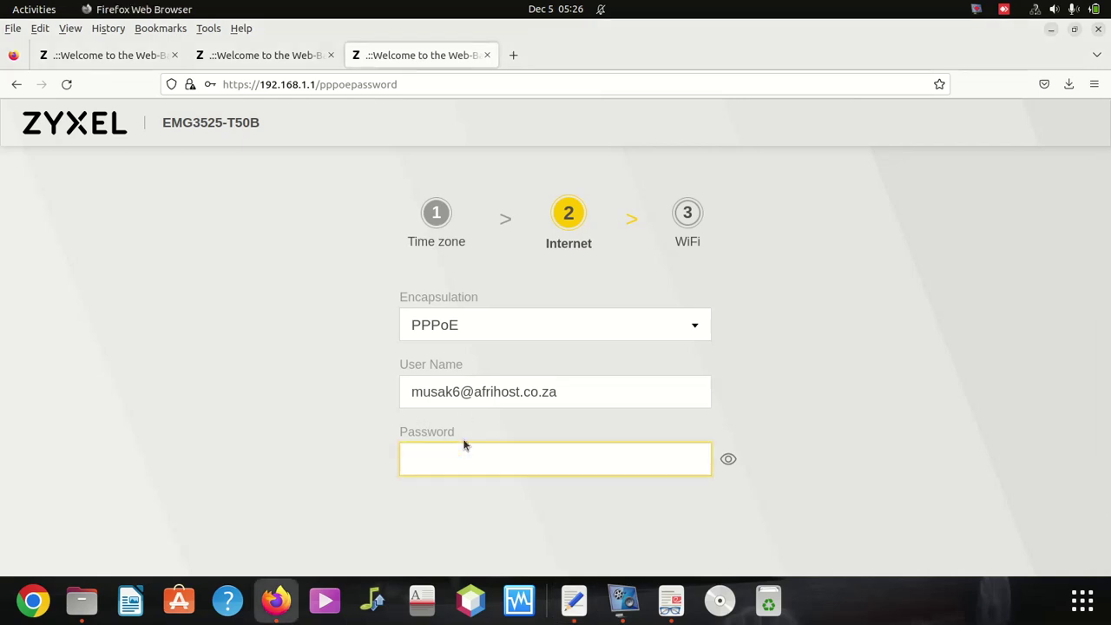
{"action": "key", "text": "ctrl+v"}
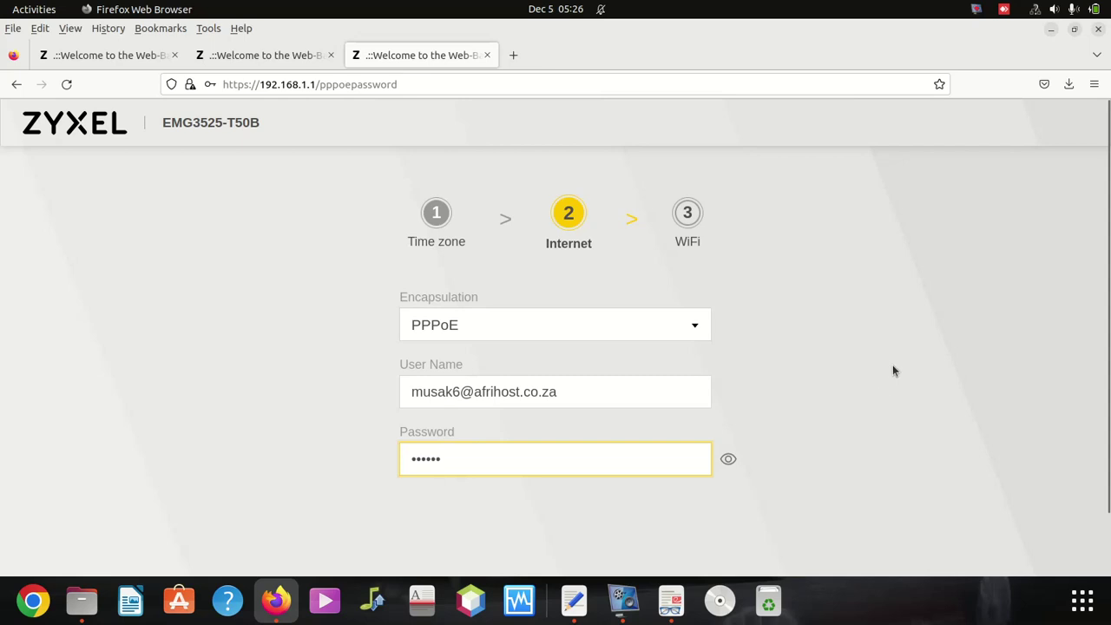
{"action": "scroll", "coordinate": [877, 399], "scroll_direction": "down", "scroll_amount": 2}
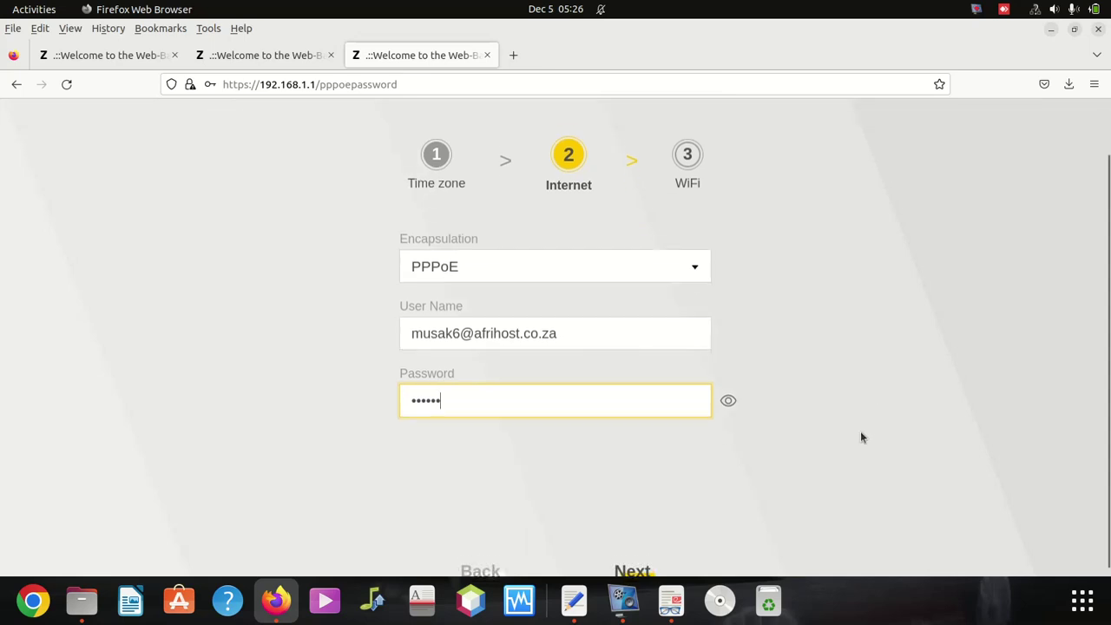
{"action": "left_click", "coordinate": [643, 566]}
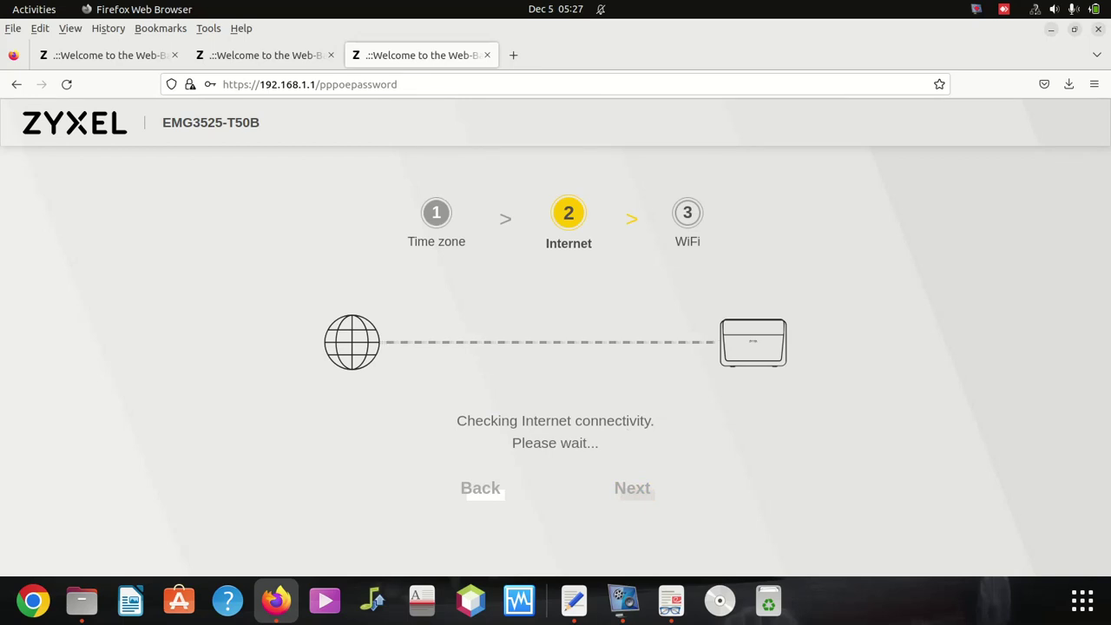
Step: Switch to the text editor while the connectivity check runs
{"action": "key", "text": "alt+Tab"}
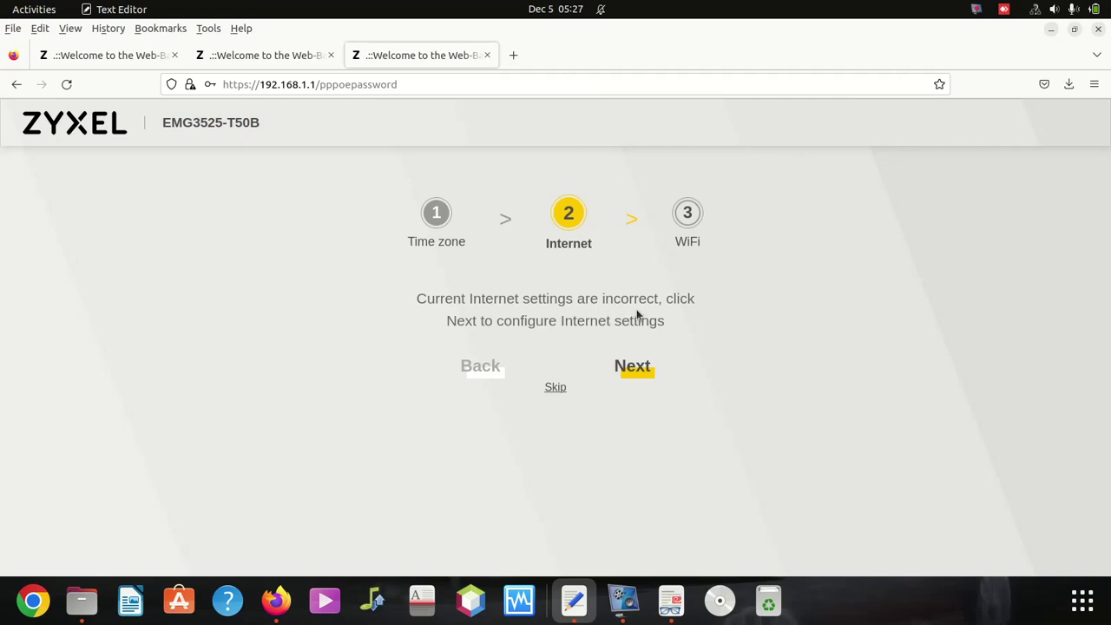
Step: Back on the PPPoE form, show and hide the password and keep PPPoE encapsulation
{"action": "left_click", "coordinate": [638, 368]}
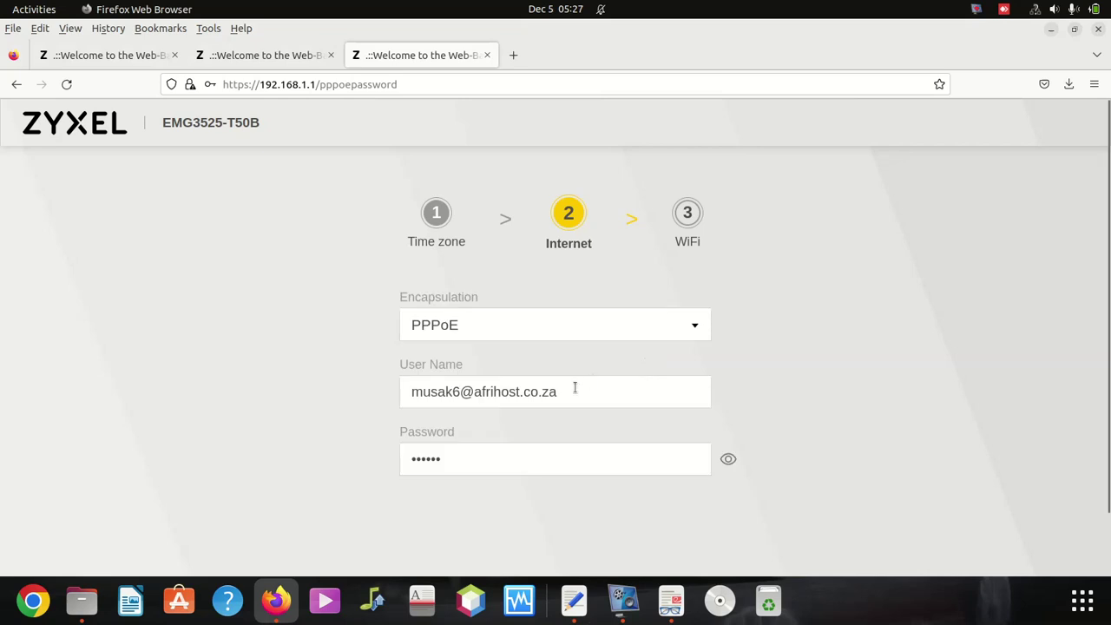
{"action": "left_click", "coordinate": [575, 389]}
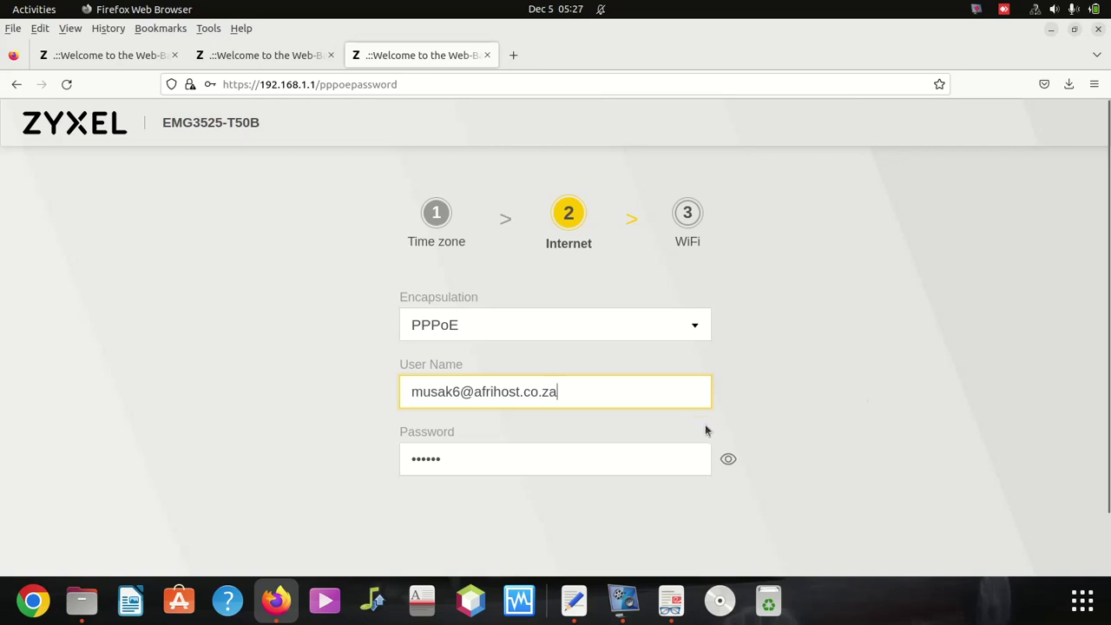
{"action": "left_click", "coordinate": [728, 459]}
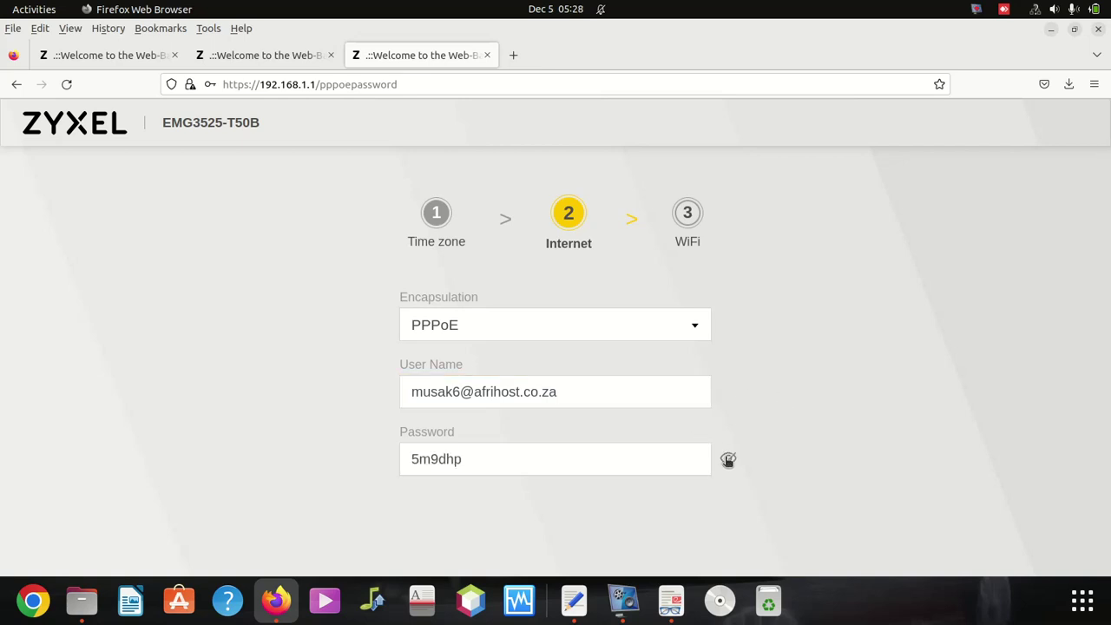
{"action": "left_click", "coordinate": [728, 460]}
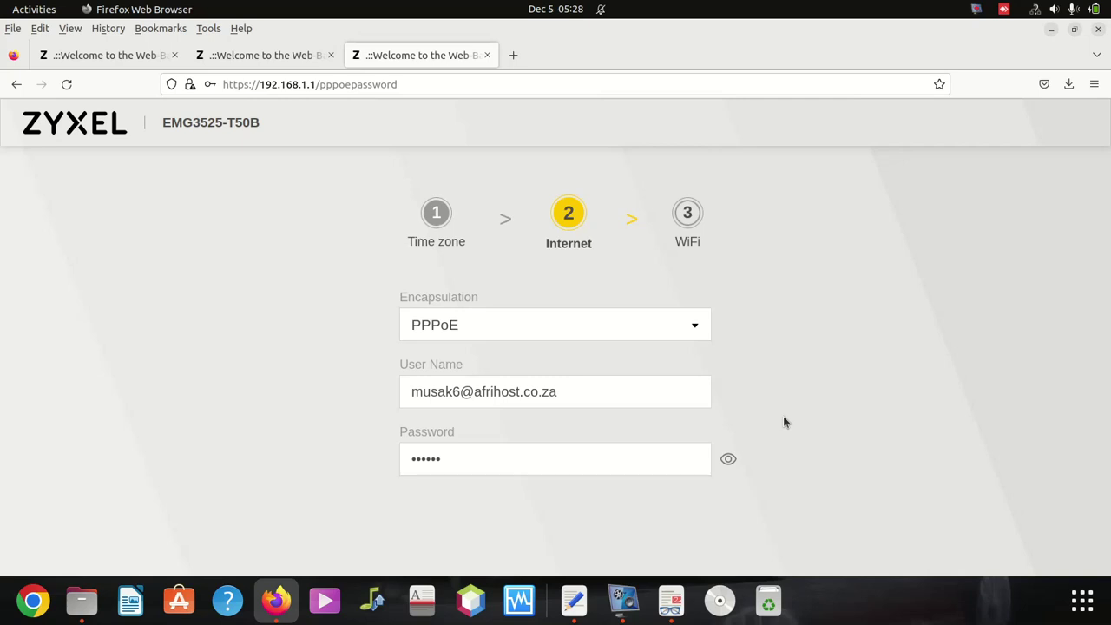
{"action": "left_click", "coordinate": [618, 335]}
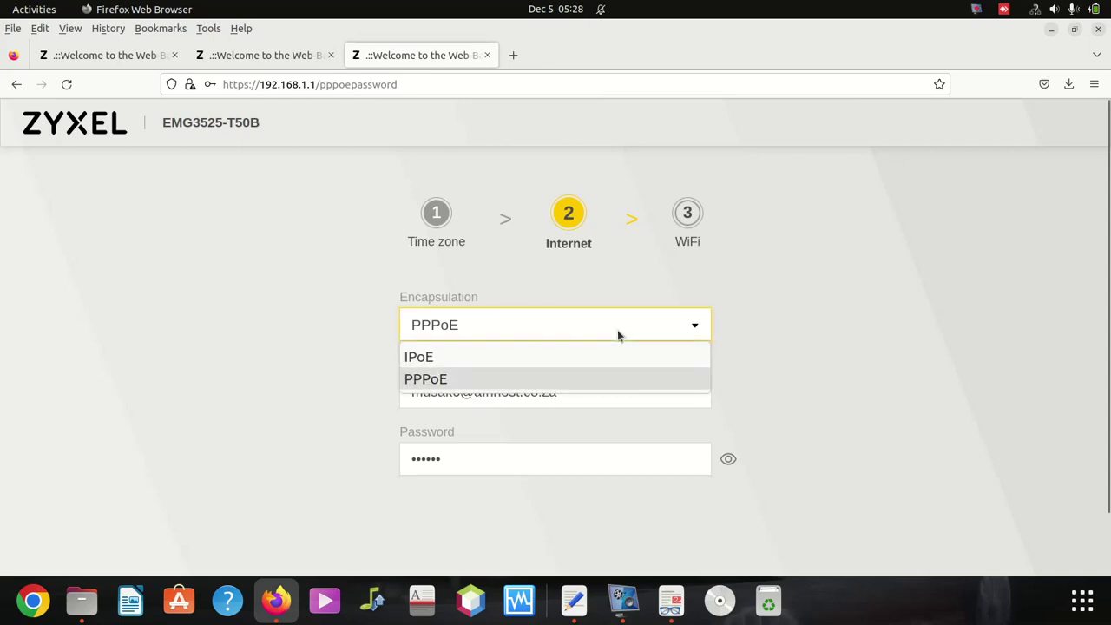
{"action": "left_click", "coordinate": [777, 310]}
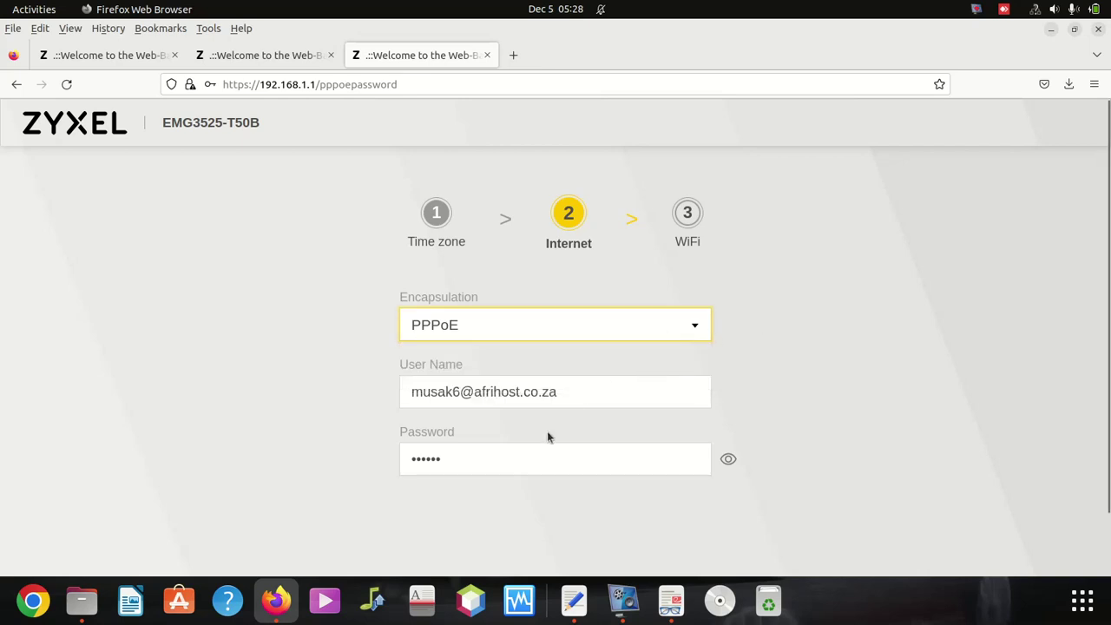
{"action": "left_click", "coordinate": [590, 391]}
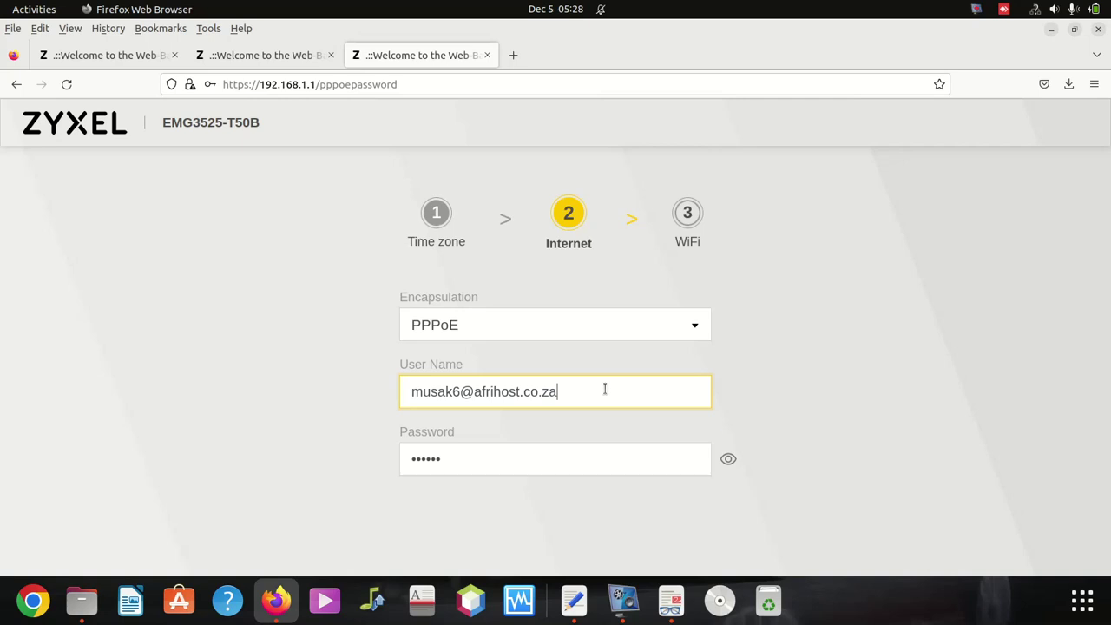
{"action": "key", "text": "Left"}
{"action": "key", "text": "Home"}
{"action": "key", "text": "End"}
{"action": "key", "text": "BackSpace"}
{"action": "type", "text": "a"}
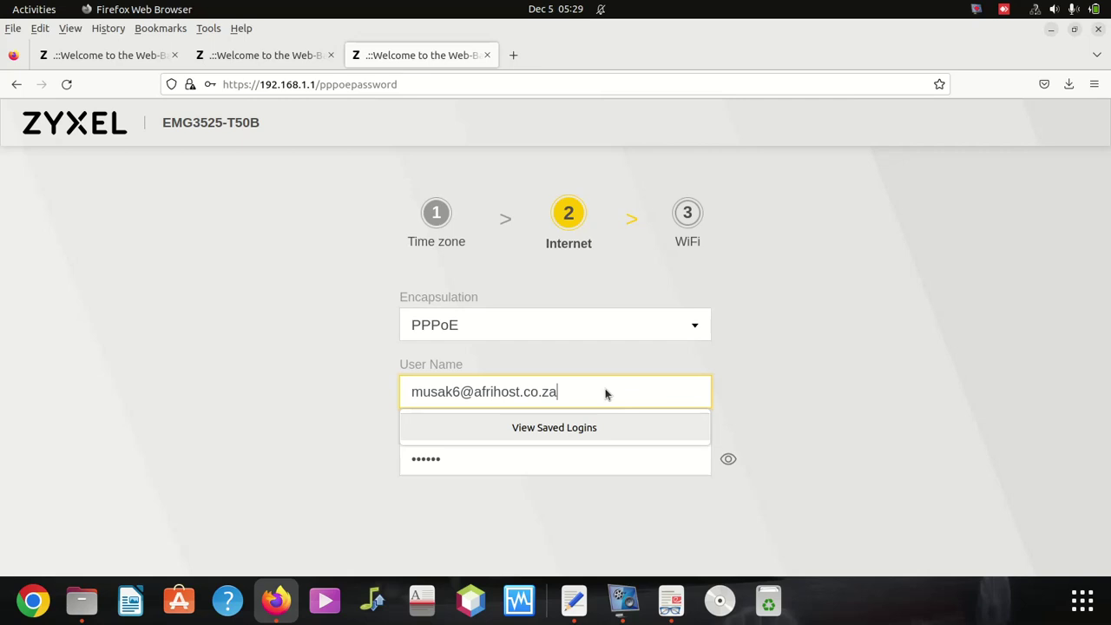
{"action": "left_click", "coordinate": [503, 460]}
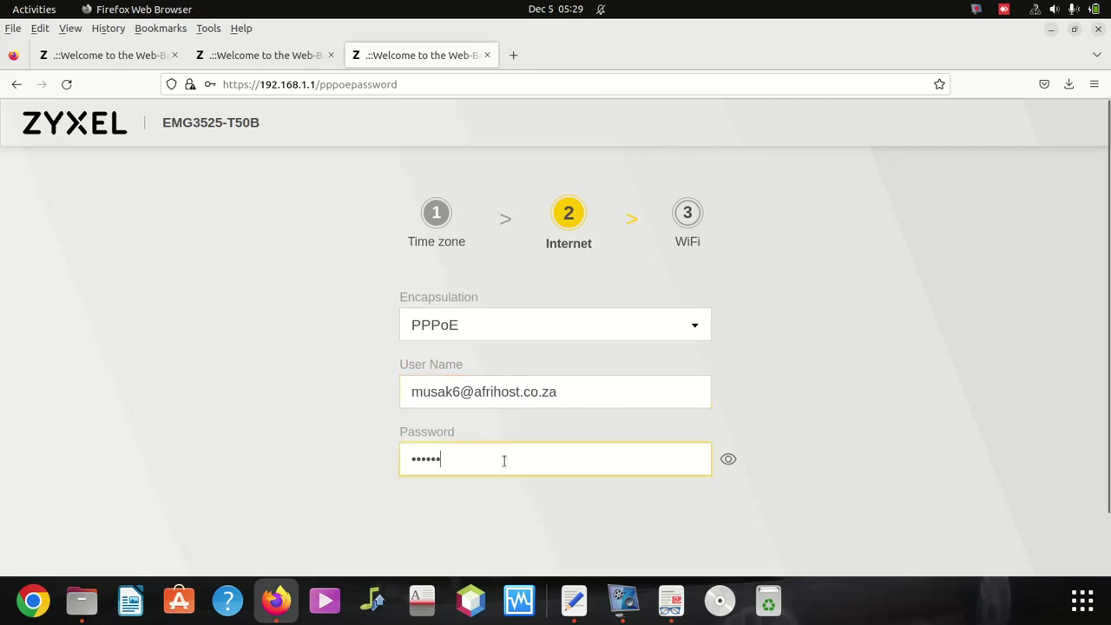
{"action": "left_click", "coordinate": [585, 391]}
{"action": "left_click", "coordinate": [460, 458]}
Step: Clear and retype the six-character PPPoE password
{"action": "key", "text": "BackSpace"}
{"action": "key", "text": "BackSpace"}
{"action": "key", "text": "BackSpace"}
{"action": "key", "text": "BackSpace"}
{"action": "key", "text": "BackSpace"}
{"action": "key", "text": "BackSpace"}
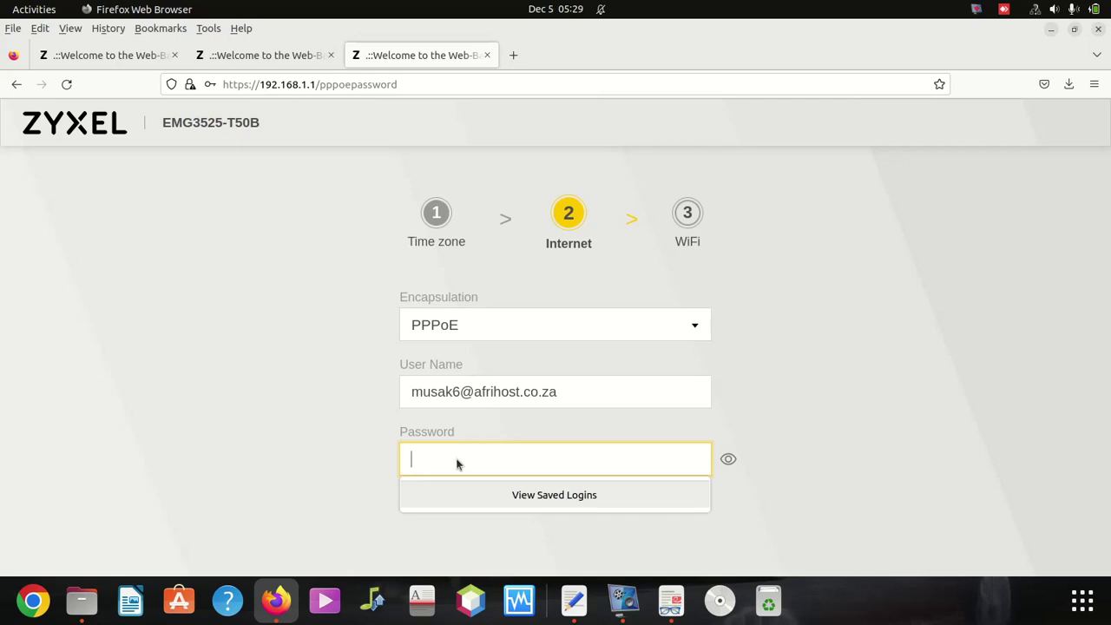
{"action": "type", "text": "aa"}
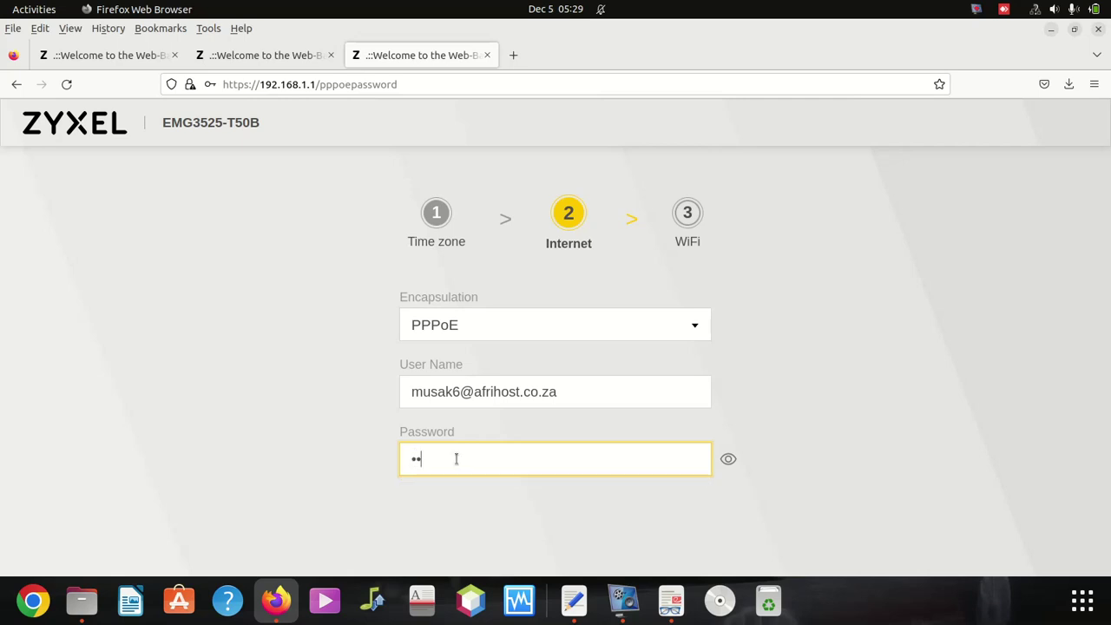
{"action": "type", "text": "a"}
{"action": "type", "text": "aa"}
{"action": "type", "text": "a"}
{"action": "scroll", "coordinate": [625, 430], "scroll_direction": "down", "scroll_amount": 1}
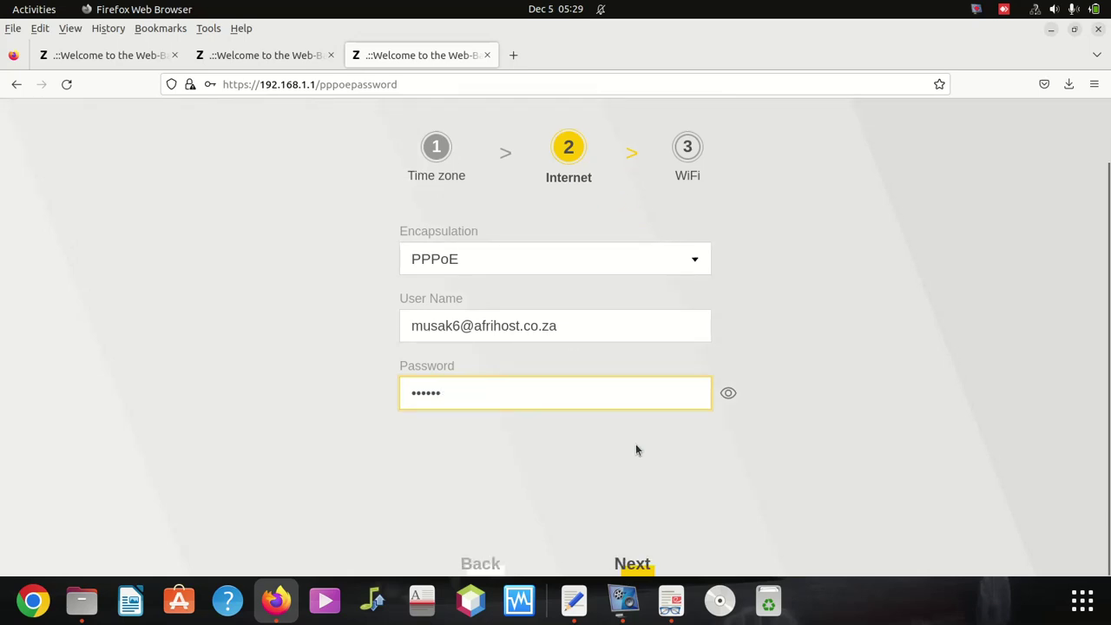
Step: Resubmit the PPPoE credentials and wait while the connectivity check runs
{"action": "left_click", "coordinate": [632, 563]}
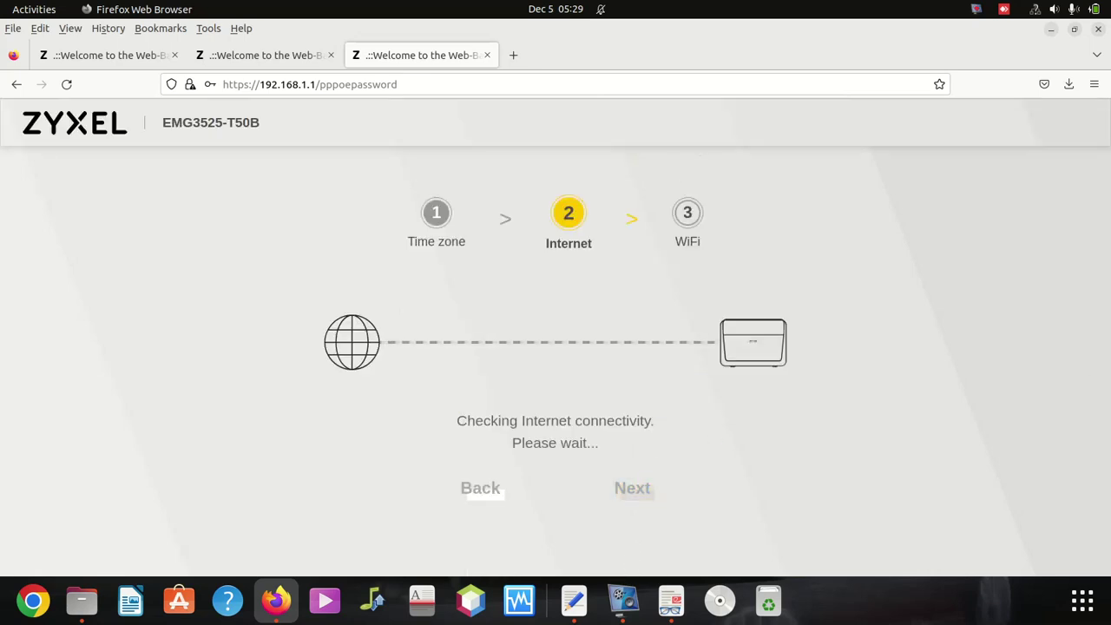
{"action": "key", "text": "alt+Tab"}
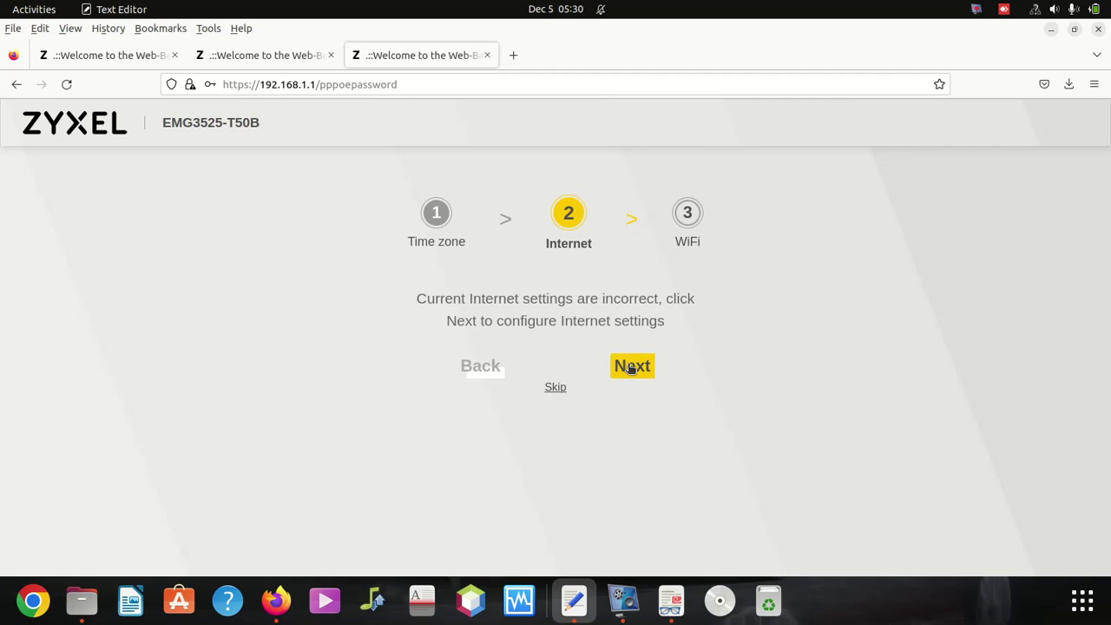
Step: Skip the Internet step and rename the 2.4G network to Braamfontein
{"action": "left_click", "coordinate": [556, 388]}
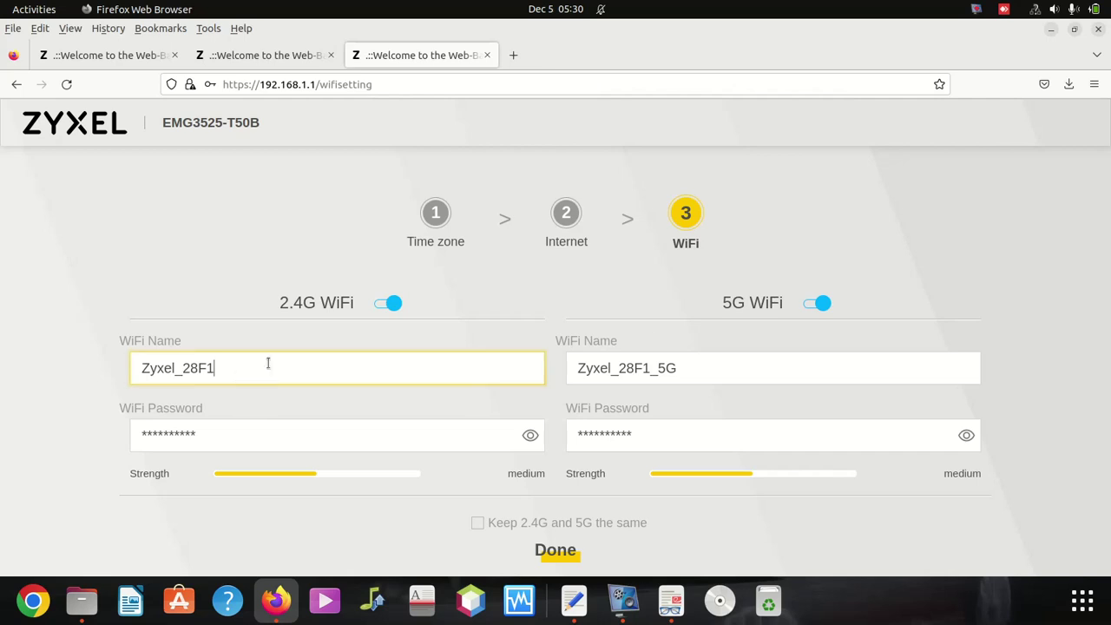
{"action": "key", "text": "BackSpace"}
{"action": "key", "text": "BackSpace"}
{"action": "key", "text": "BackSpace"}
{"action": "key", "text": "BackSpace"}
{"action": "type", "text": "B"}
{"action": "type", "text": "rd"}
{"action": "key", "text": "BackSpace"}
{"action": "key", "text": "BackSpace"}
{"action": "key", "text": "BackSpace"}
{"action": "key", "text": "BackSpace"}
{"action": "key", "text": "BackSpace"}
{"action": "key", "text": "BackSpace"}
{"action": "type", "text": "Bram"}
{"action": "type", "text": "m"}
{"action": "key", "text": "BackSpace"}
{"action": "key", "text": "BackSpace"}
{"action": "type", "text": "a"}
{"action": "type", "text": "mfon"}
{"action": "type", "text": "tein"}
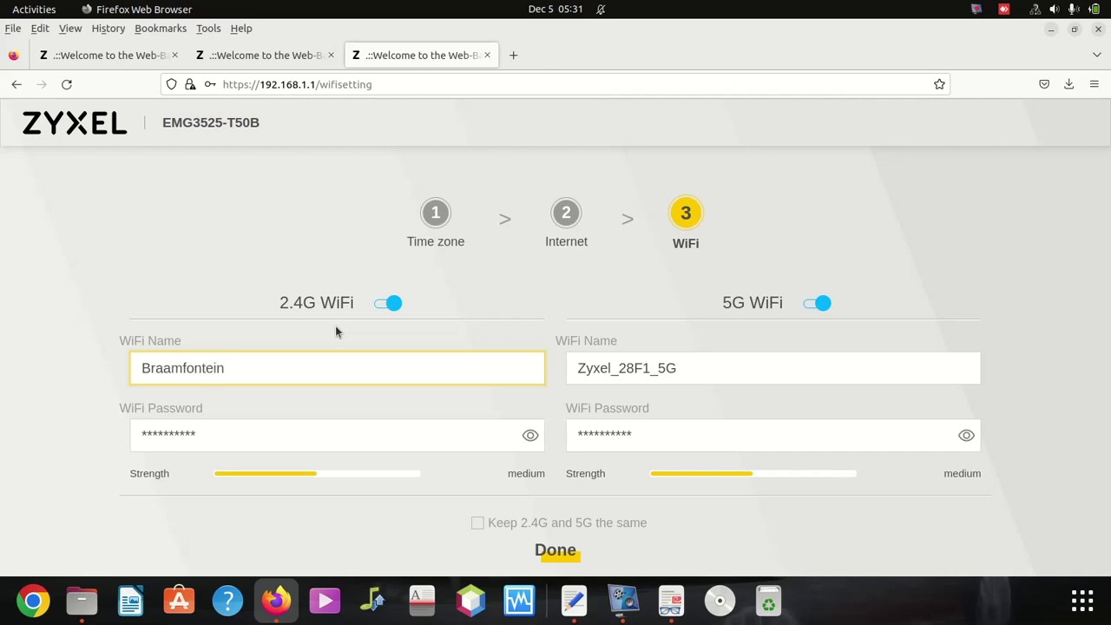
Step: Name the 5G network Braamfontein5g by copying the 2.4G name and adding 'g'
{"action": "double_click", "coordinate": [204, 363]}
{"action": "right_click", "coordinate": [206, 365]}
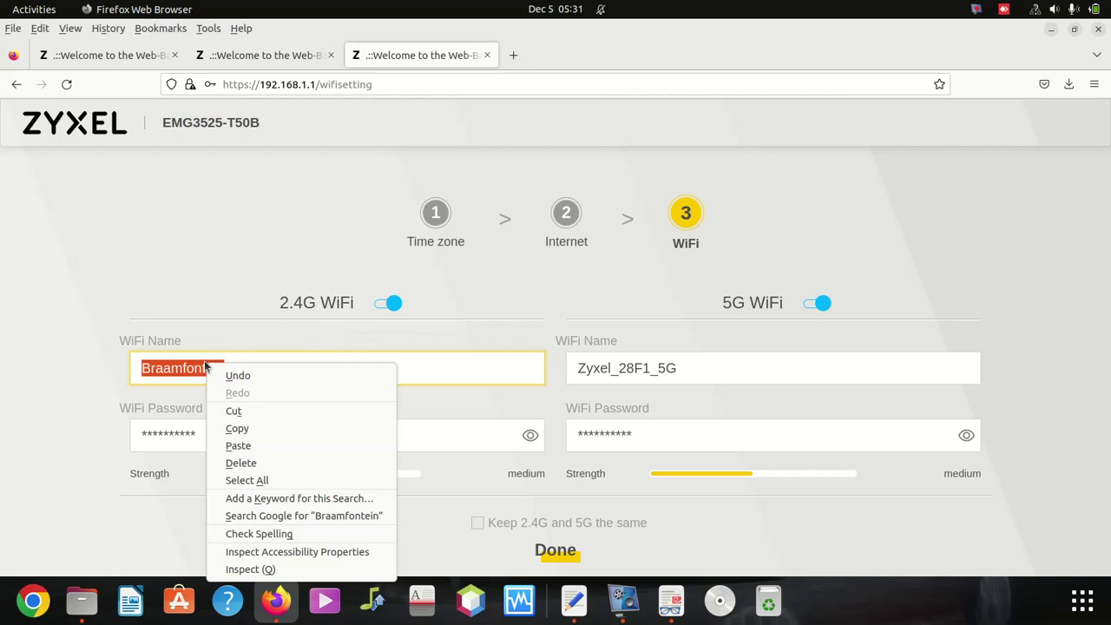
{"action": "left_click", "coordinate": [265, 429]}
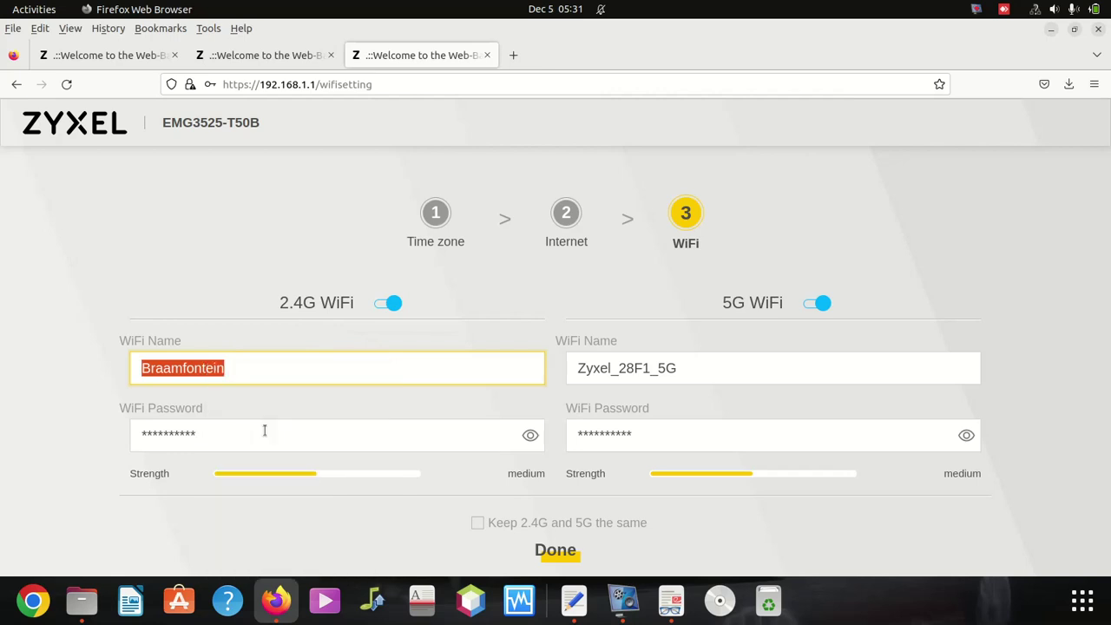
{"action": "double_click", "coordinate": [643, 368]}
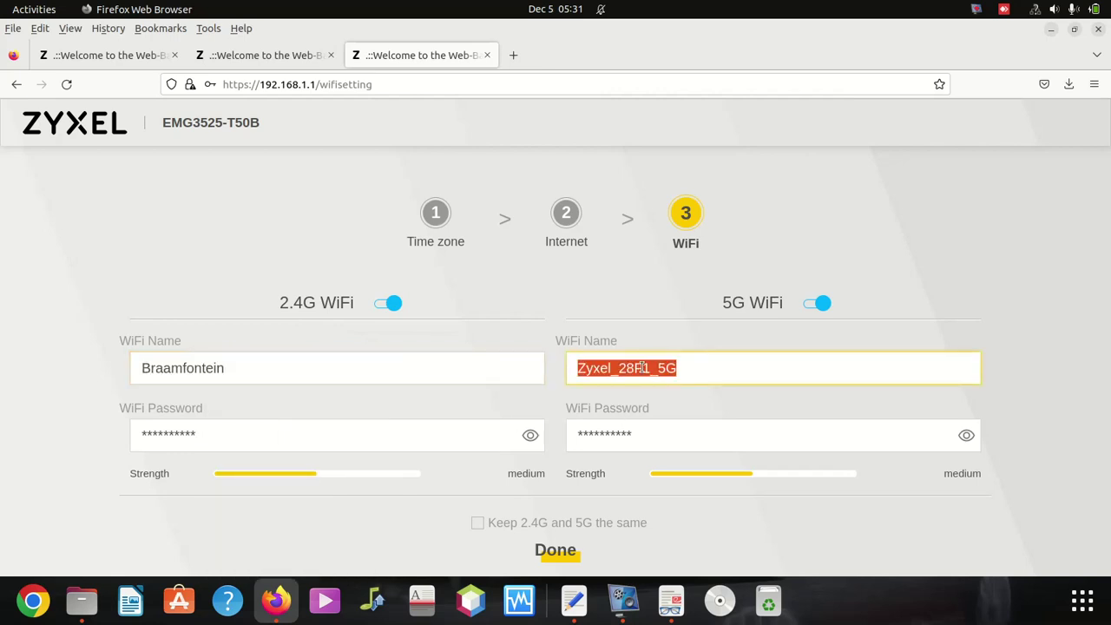
{"action": "key", "text": "BackSpace"}
{"action": "key", "text": "ctrl+v"}
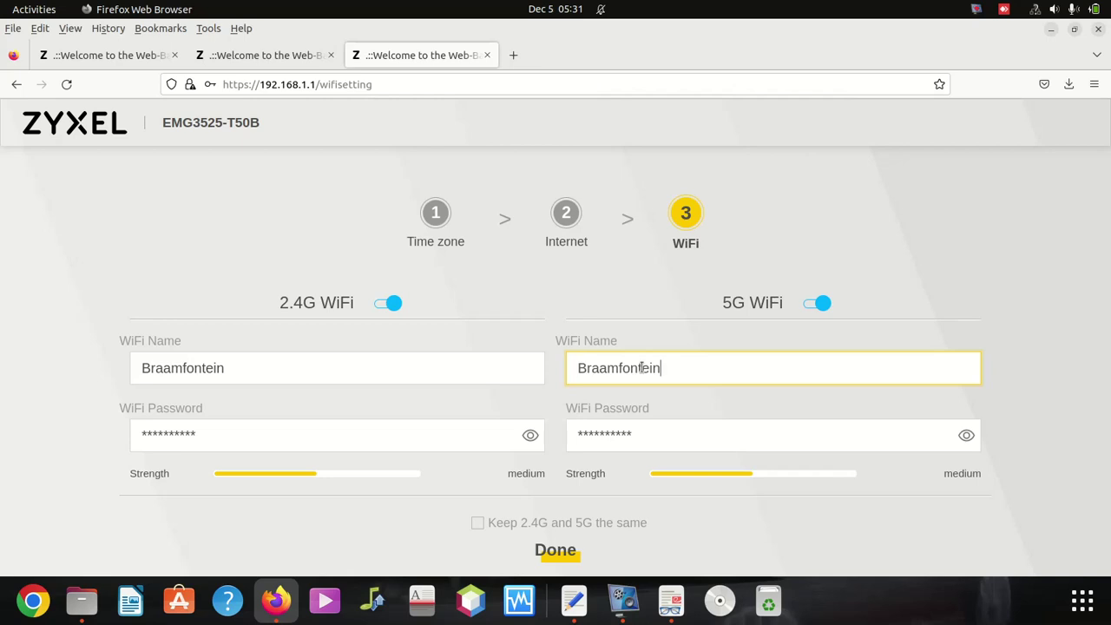
{"action": "type", "text": "5g"}
Step: Paste new strong passwords from the text editor into both 2.4G and 5G password fields
{"action": "key", "text": "alt+Tab"}
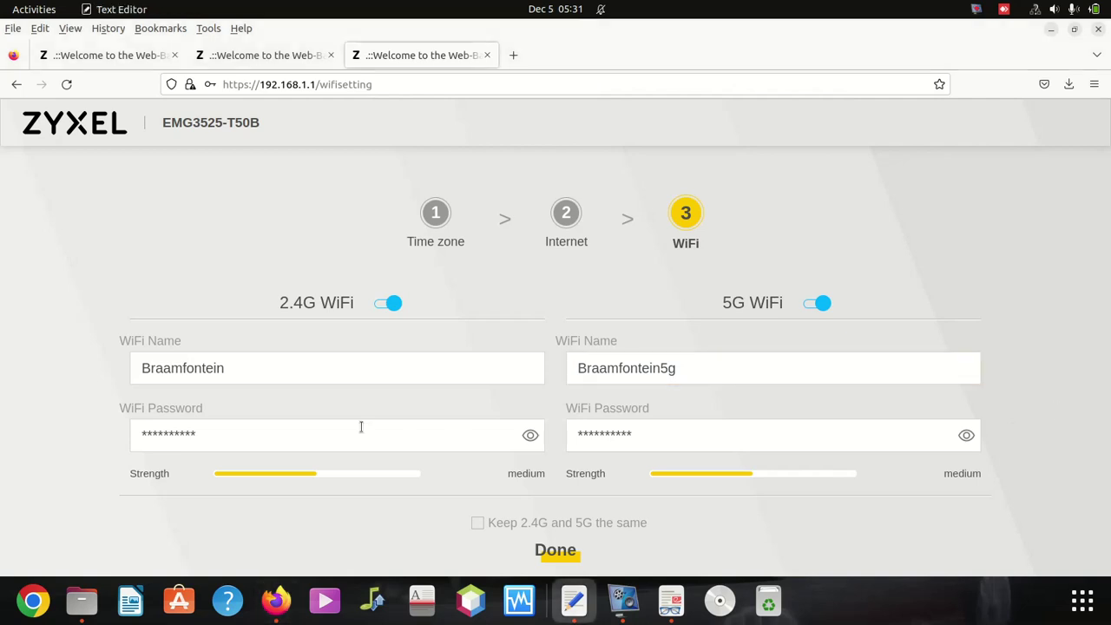
{"action": "left_click", "coordinate": [210, 434]}
{"action": "right_click", "coordinate": [210, 437]}
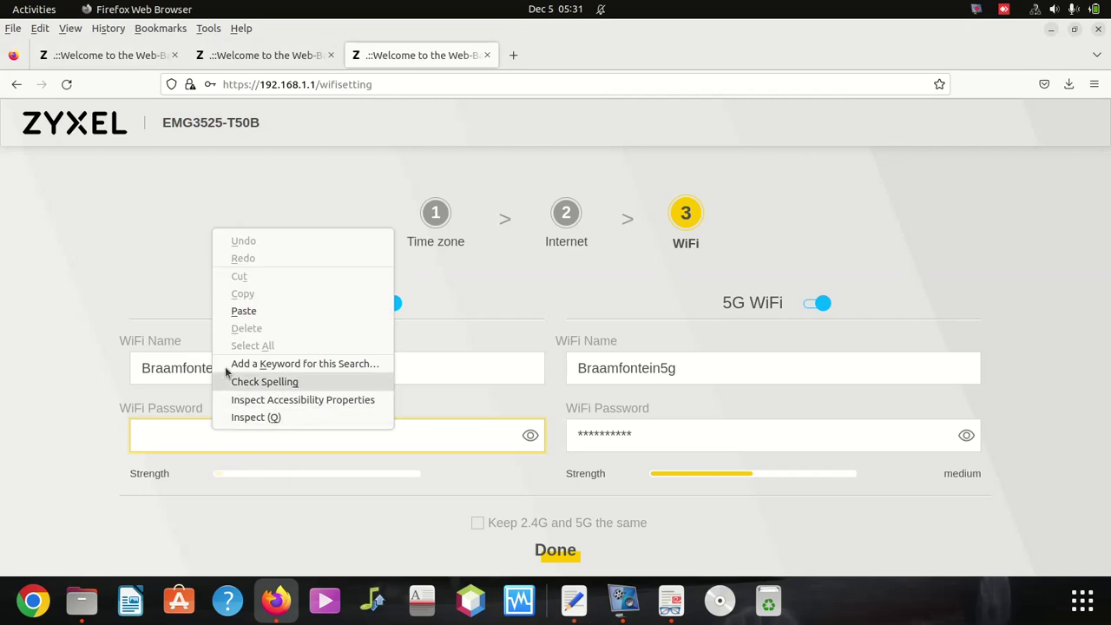
{"action": "left_click", "coordinate": [252, 316]}
{"action": "left_click", "coordinate": [602, 437]}
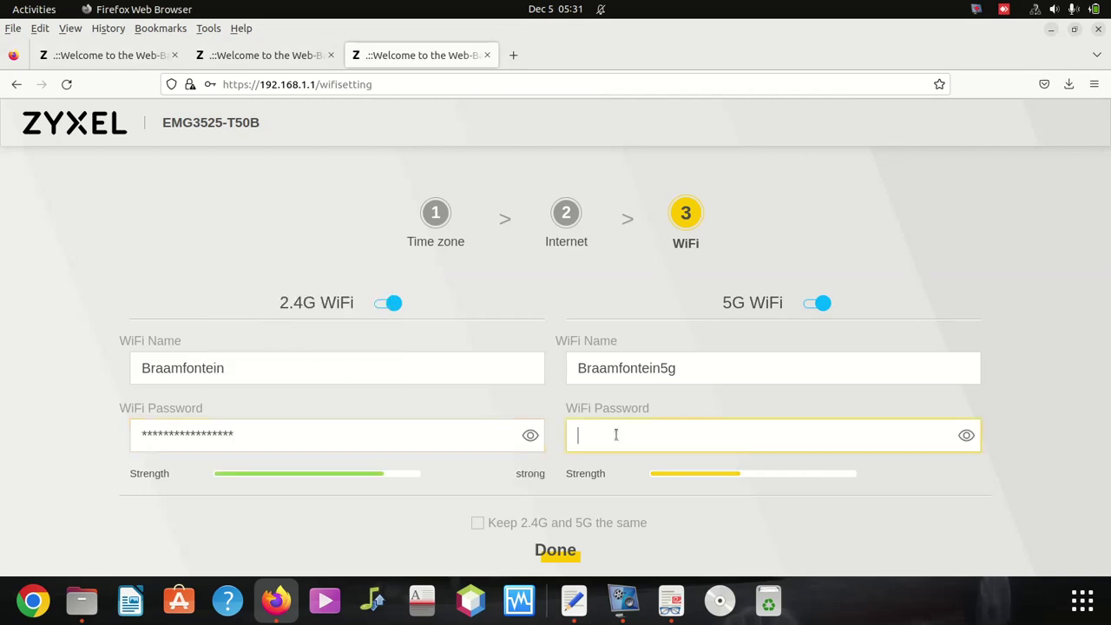
{"action": "right_click", "coordinate": [618, 436]}
{"action": "left_click", "coordinate": [651, 316]}
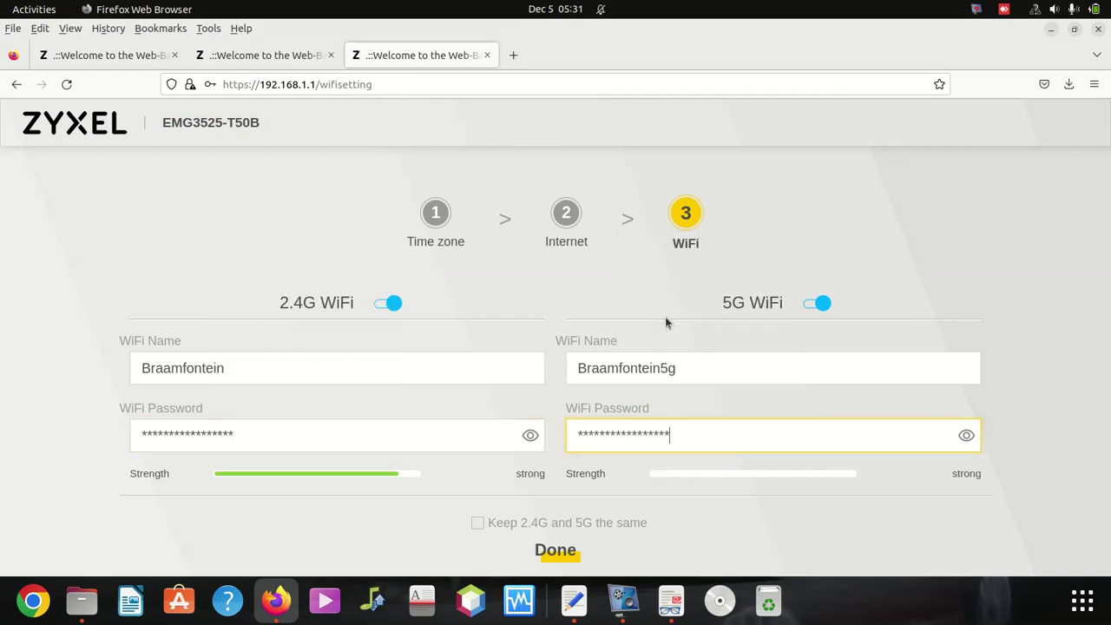
Step: Apply the Braamfontein and Braamfontein5g WiFi settings and finish the wizard to reach the dashboard
{"action": "left_click", "coordinate": [556, 551]}
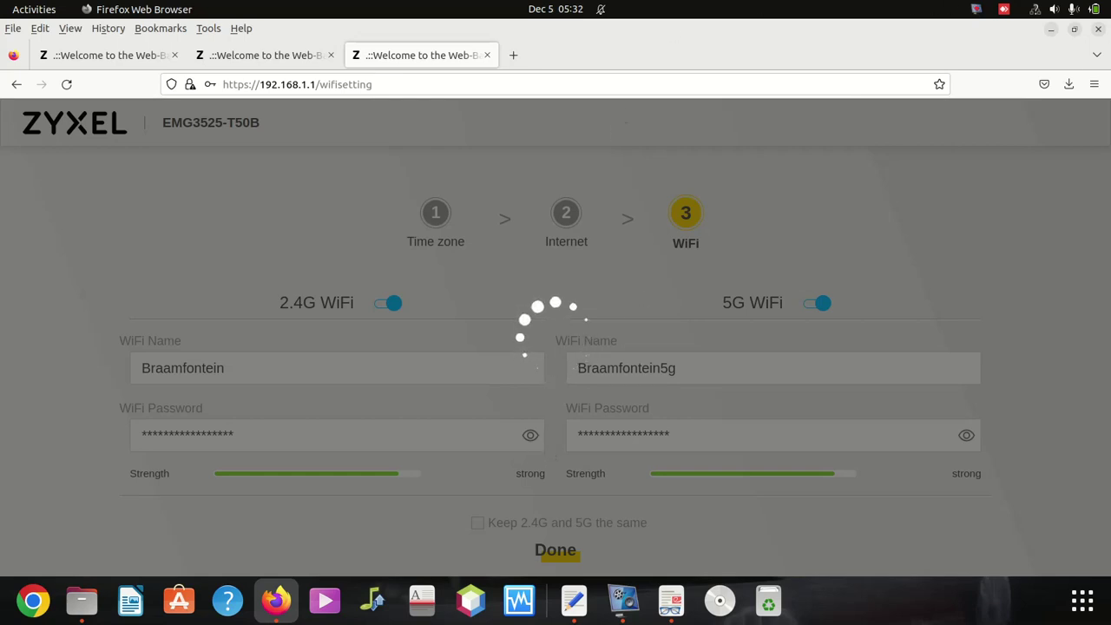
{"action": "key", "text": "alt+Tab"}
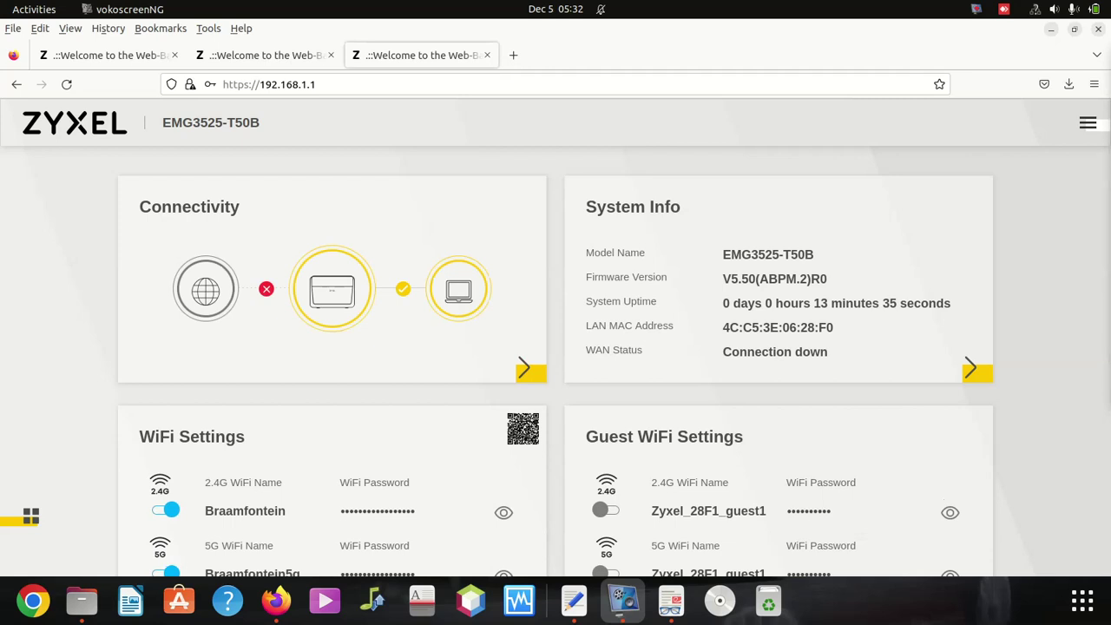
{"action": "scroll", "coordinate": [454, 248], "scroll_direction": "down", "scroll_amount": 4}
{"action": "scroll", "coordinate": [356, 295], "scroll_direction": "up", "scroll_amount": 1}
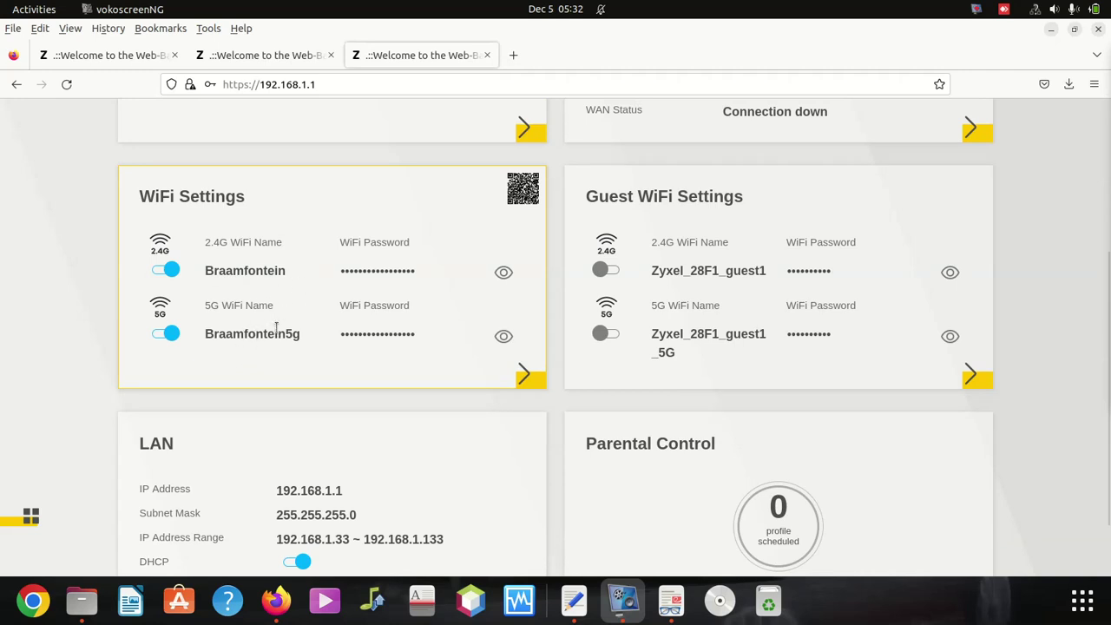
{"action": "scroll", "coordinate": [276, 327], "scroll_direction": "up", "scroll_amount": 1}
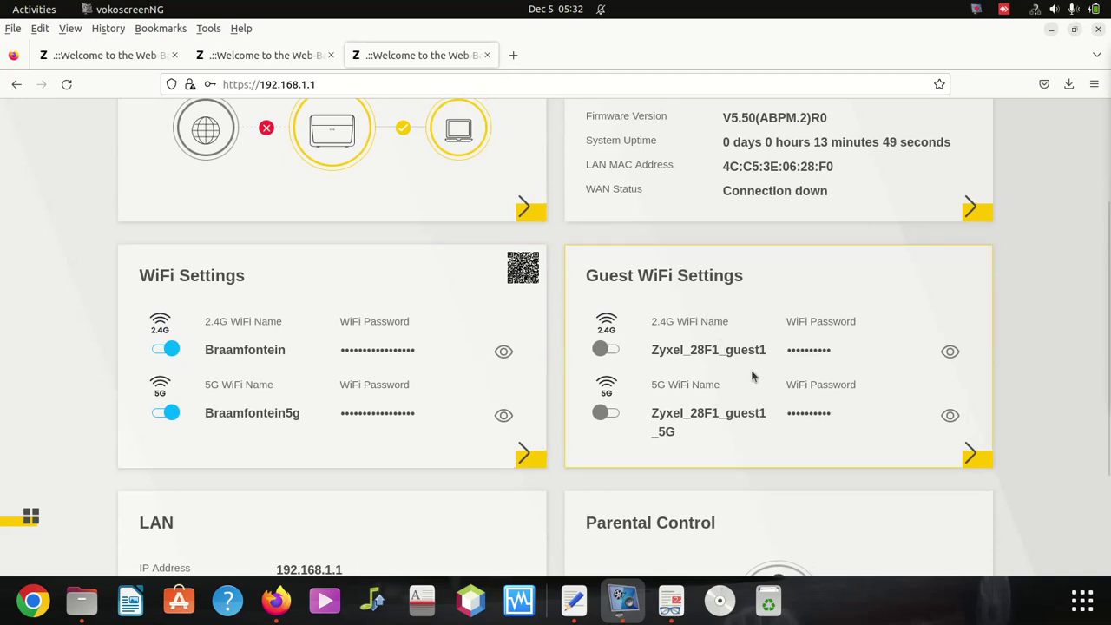
{"action": "scroll", "coordinate": [638, 377], "scroll_direction": "up", "scroll_amount": 2}
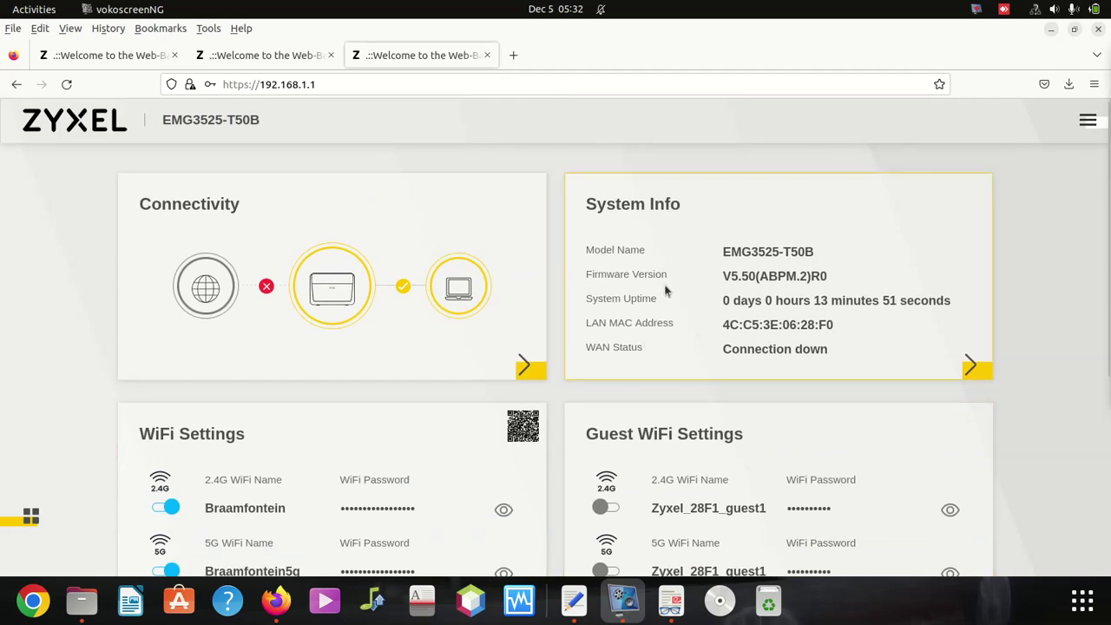
{"action": "scroll", "coordinate": [668, 316], "scroll_direction": "down", "scroll_amount": 3}
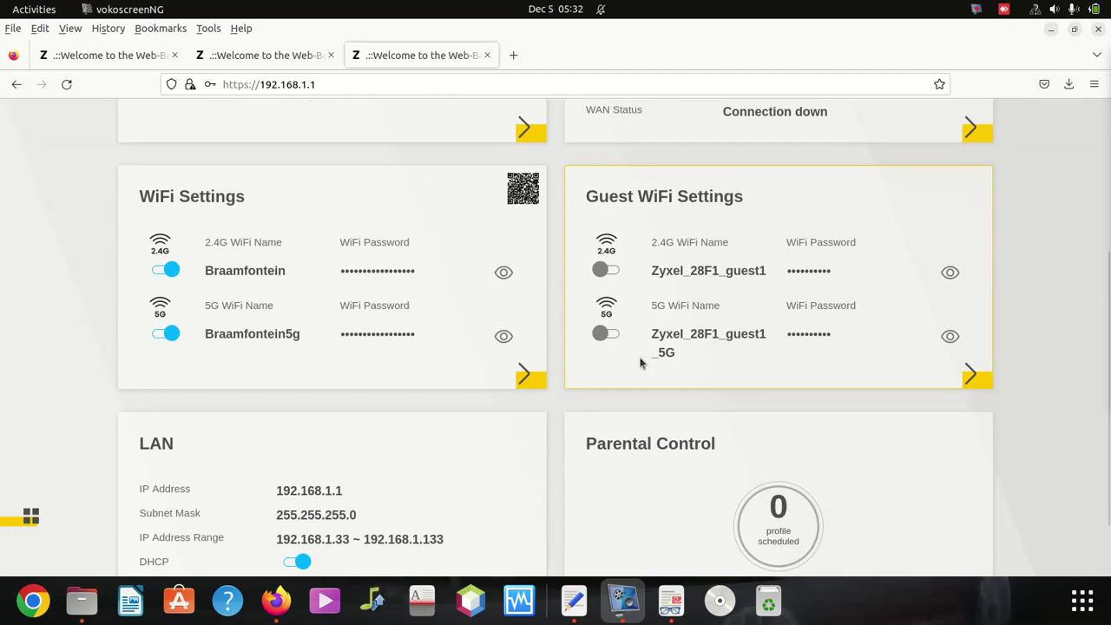
{"action": "scroll", "coordinate": [640, 363], "scroll_direction": "down", "scroll_amount": 1}
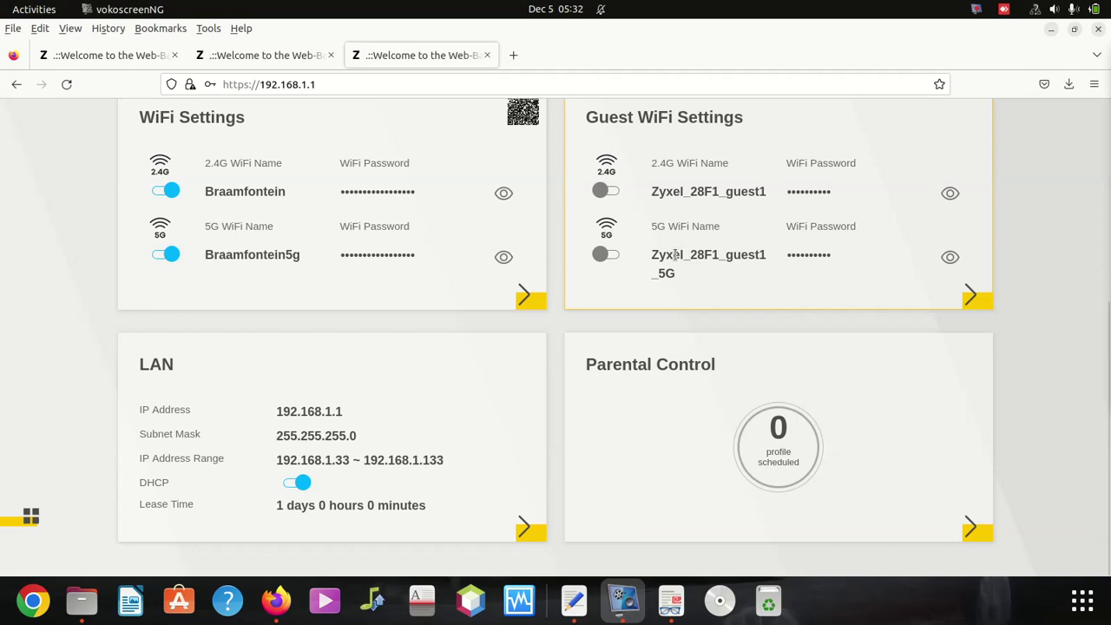
{"action": "scroll", "coordinate": [674, 254], "scroll_direction": "up", "scroll_amount": 2}
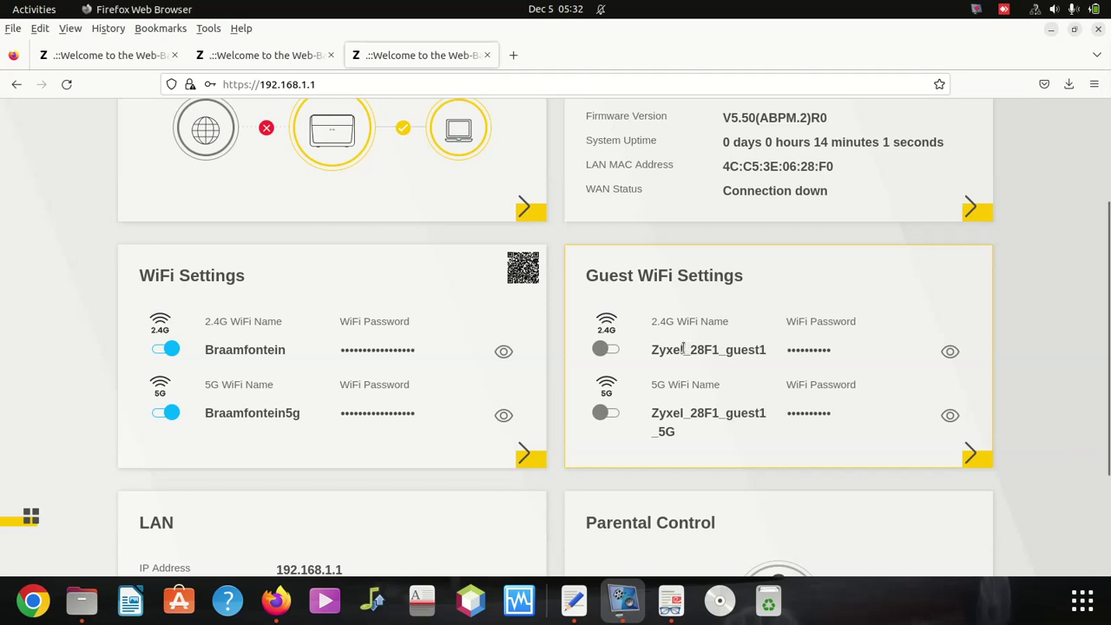
Step: Select 'Zyxel' in the Guest 2.4G WiFi name and copy it with the right-click menu
{"action": "left_click_drag", "start_coordinate": [683, 350], "coordinate": [653, 351]}
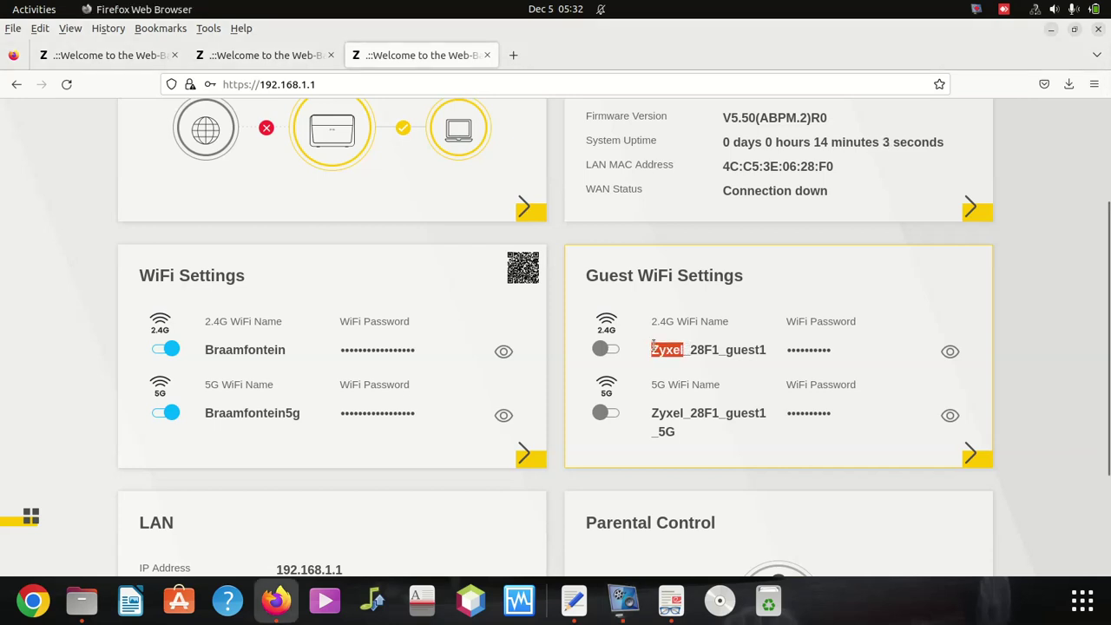
{"action": "right_click", "coordinate": [669, 353]}
{"action": "left_click", "coordinate": [702, 361]}
{"action": "right_click", "coordinate": [666, 352]}
{"action": "left_click", "coordinate": [692, 361]}
{"action": "right_click", "coordinate": [667, 352]}
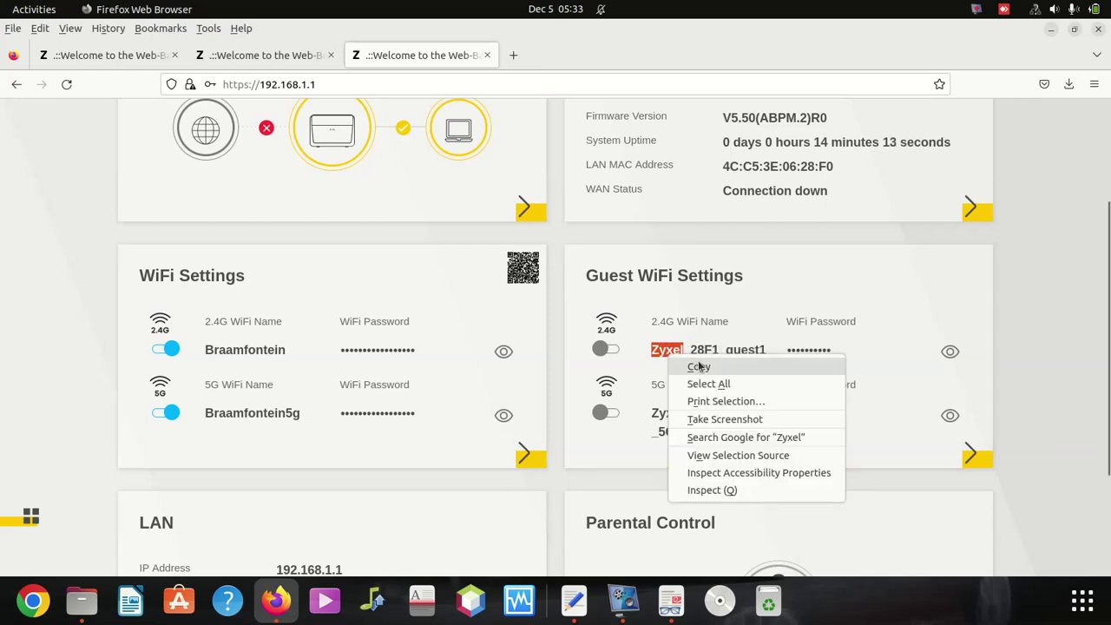
{"action": "left_click", "coordinate": [699, 370]}
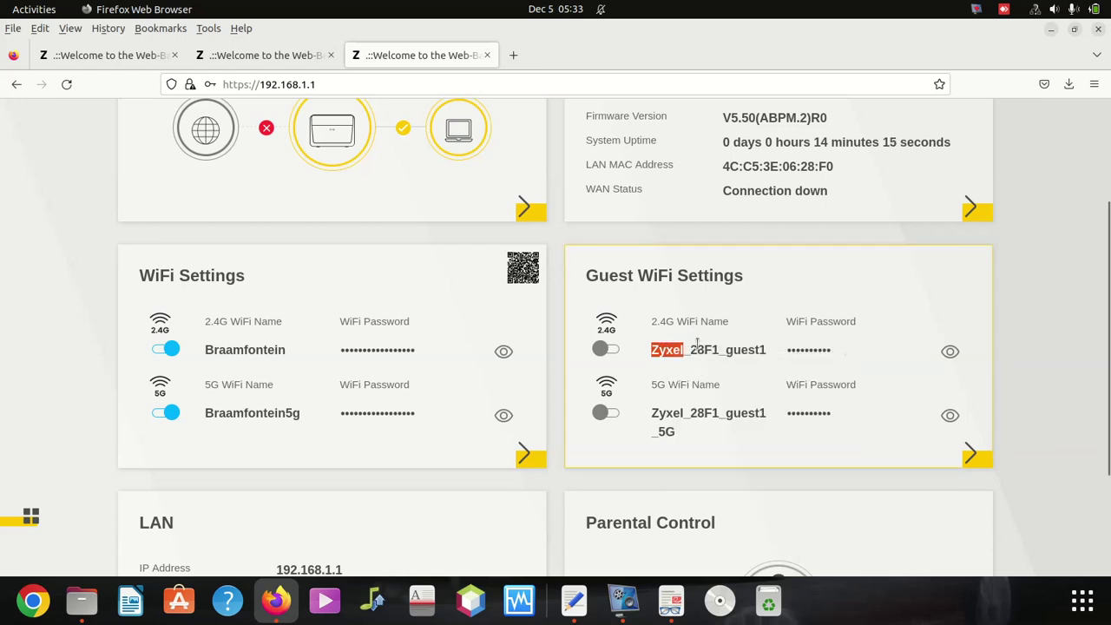
{"action": "scroll", "coordinate": [531, 321], "scroll_direction": "up", "scroll_amount": 3}
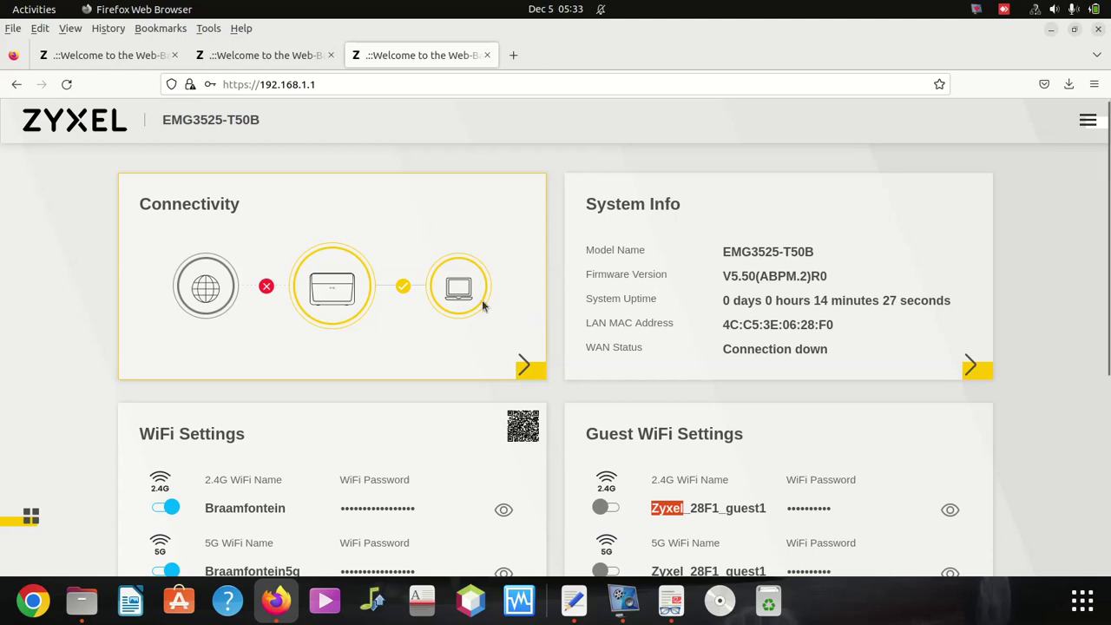
{"action": "scroll", "coordinate": [366, 240], "scroll_direction": "down", "scroll_amount": 5}
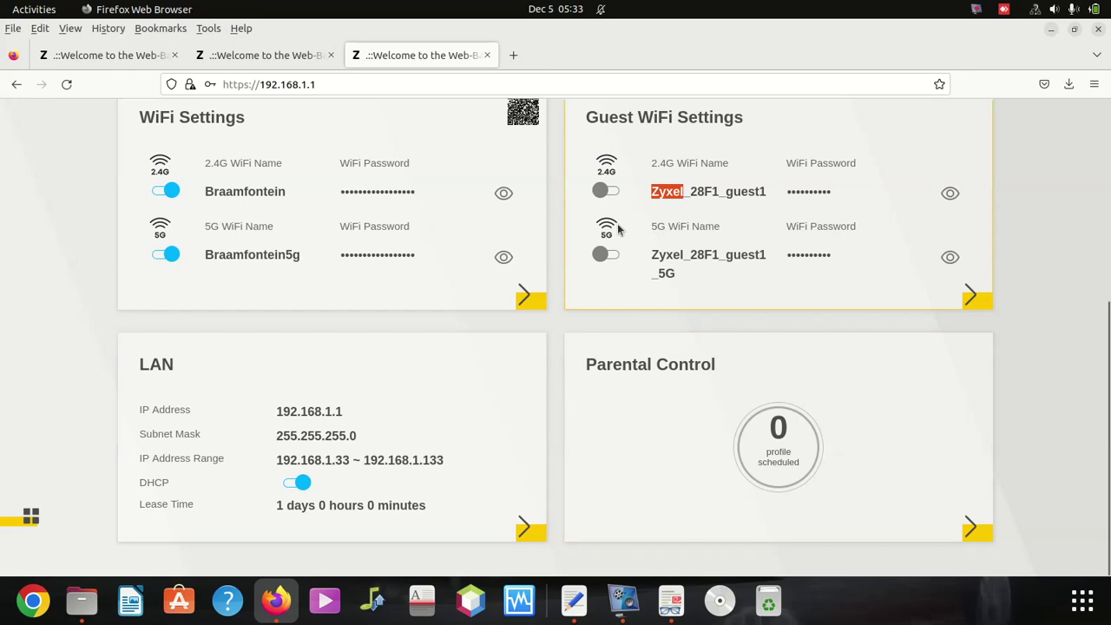
{"action": "right_click", "coordinate": [656, 191]}
{"action": "left_click", "coordinate": [694, 205]}
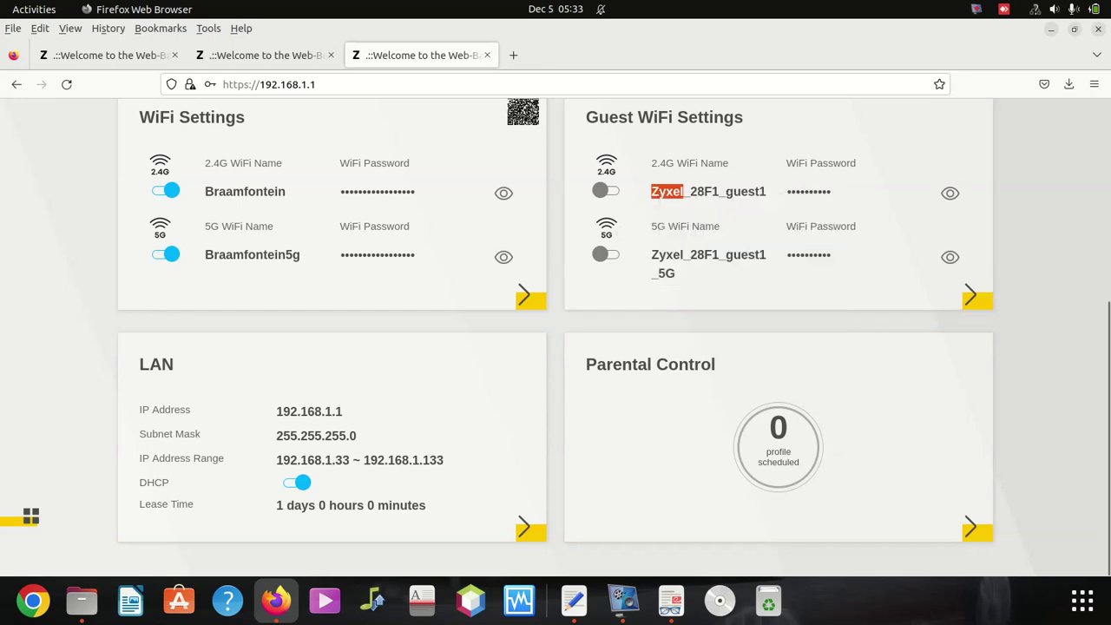